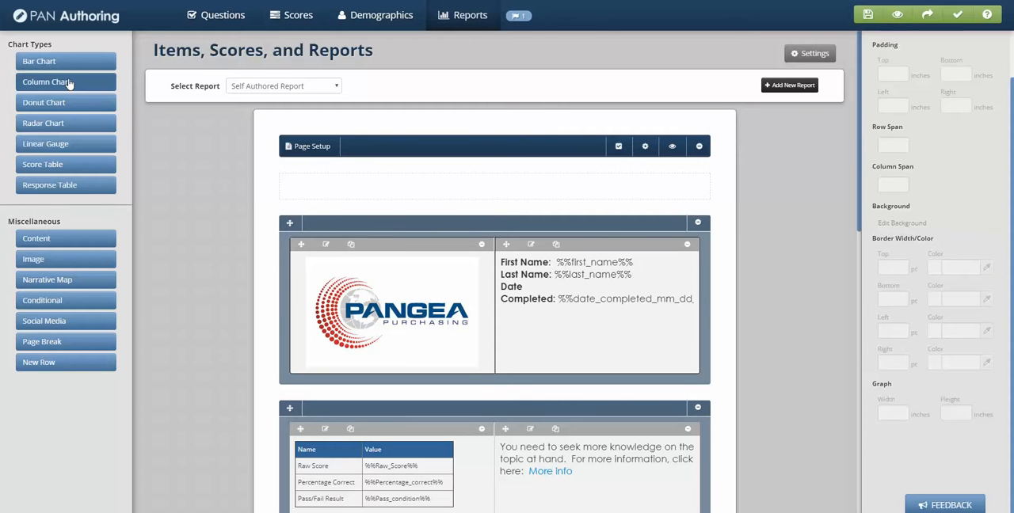
# Step: Add a column chart to the report with Raw_Score as its first score
pyautogui.click(69, 82)
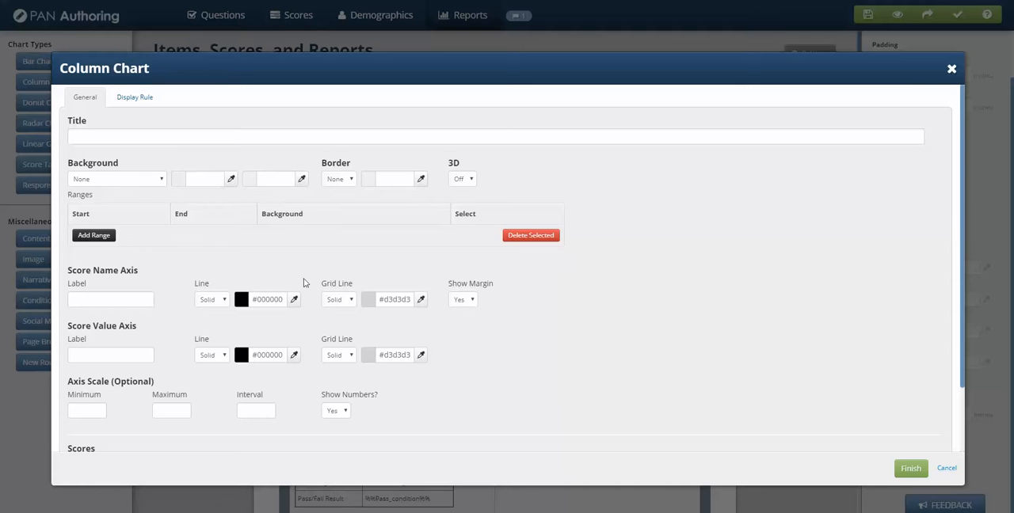
pyautogui.scroll(-1, 304, 283)
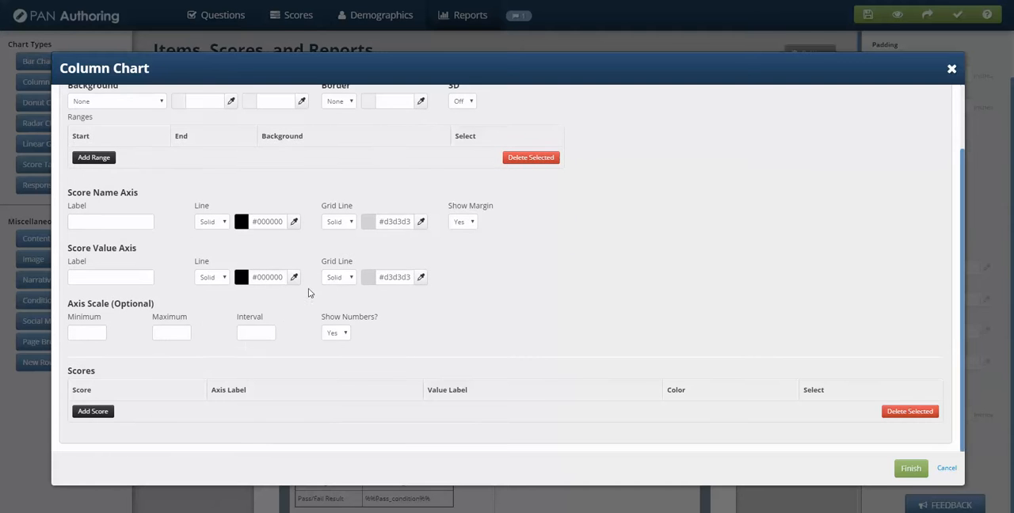
pyautogui.click(93, 412)
pyautogui.scroll(-1, 135, 401)
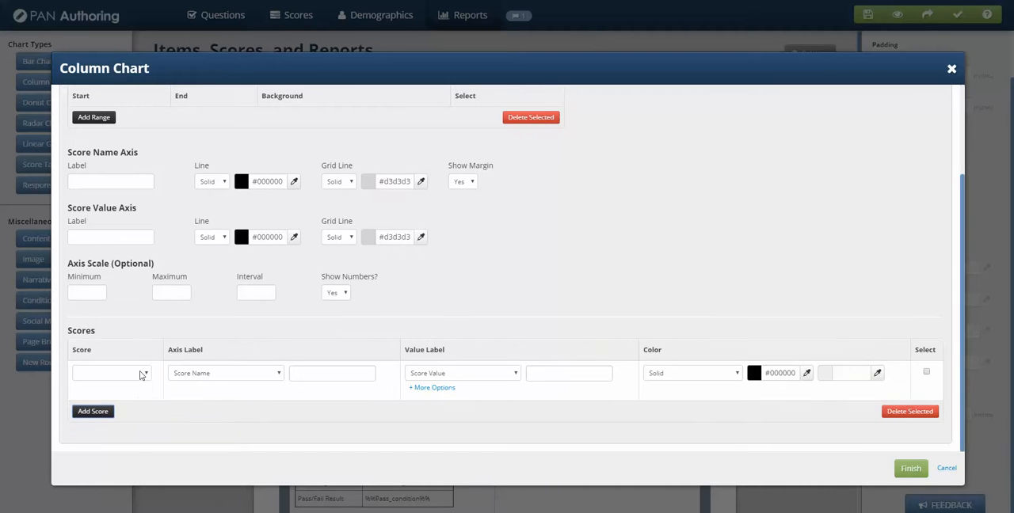
pyautogui.click(141, 375)
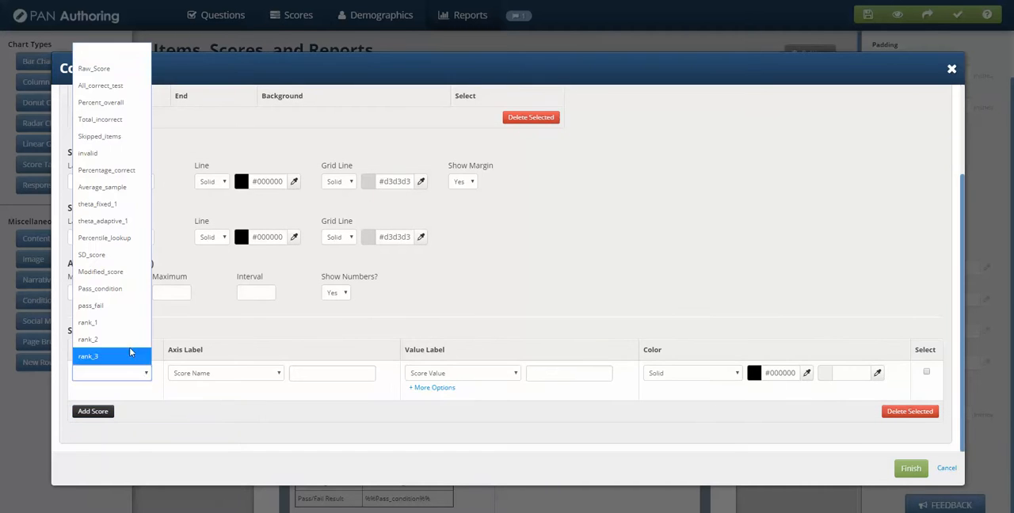
pyautogui.click(112, 69)
# Step: Add Percent_overall and Total_incorrect as further scores and finish the column chart
pyautogui.click(94, 411)
pyautogui.scroll(-1, 146, 381)
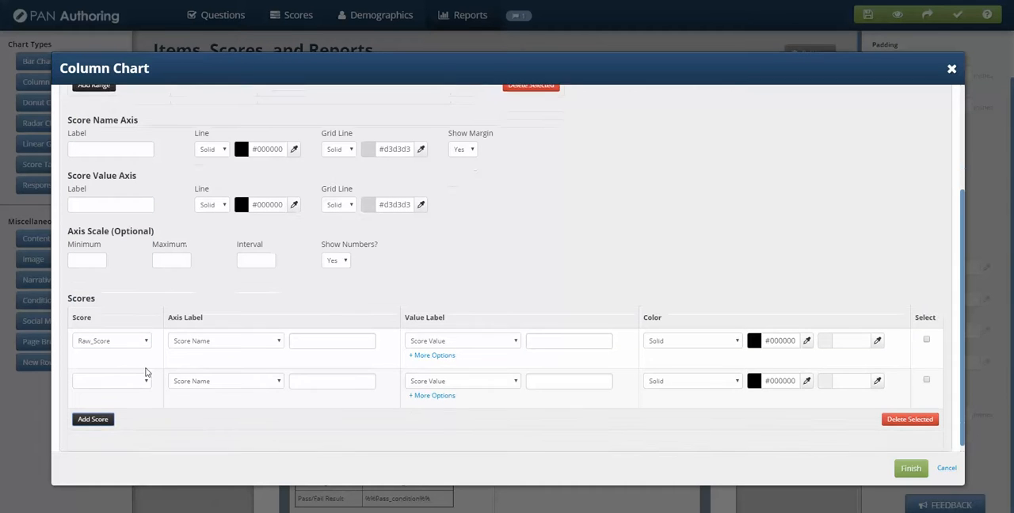
pyautogui.click(146, 373)
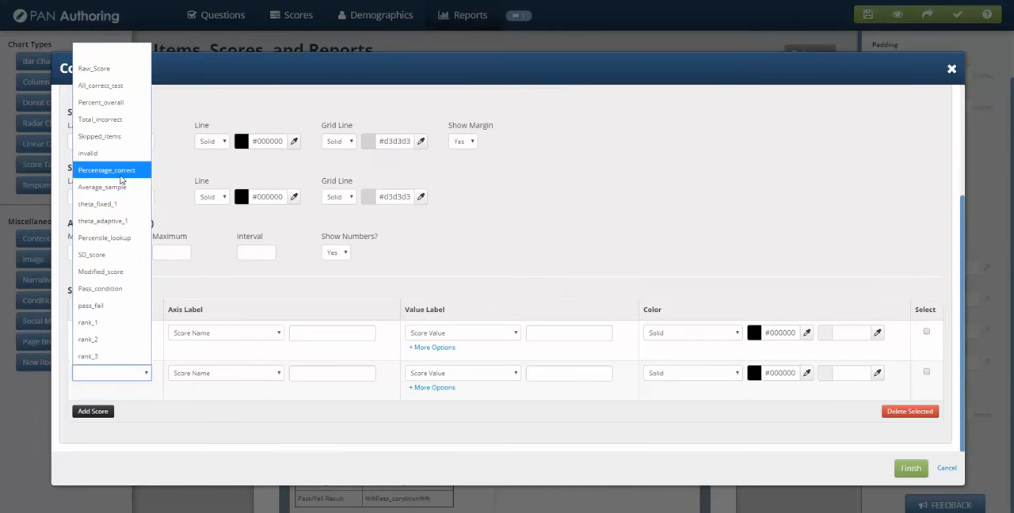
pyautogui.click(115, 108)
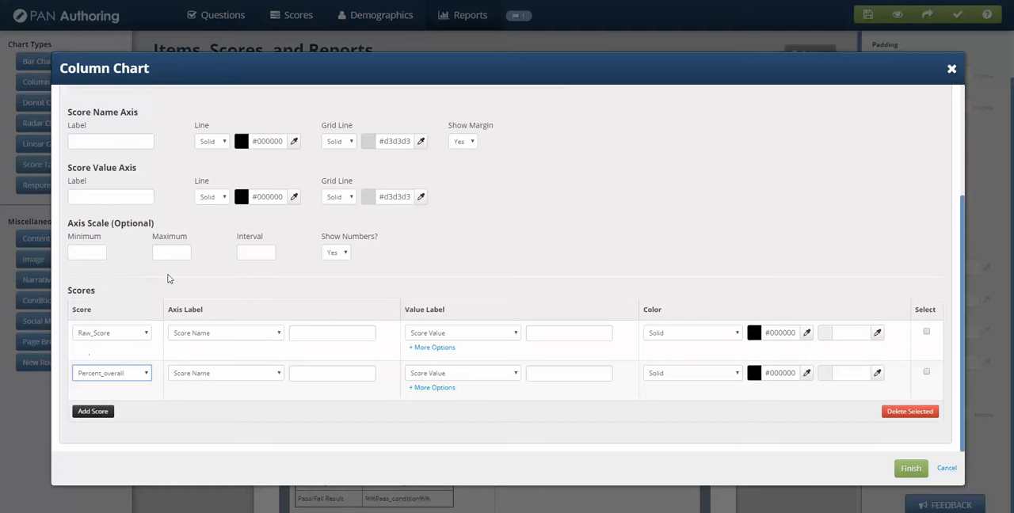
pyautogui.click(93, 411)
pyautogui.scroll(-1, 140, 378)
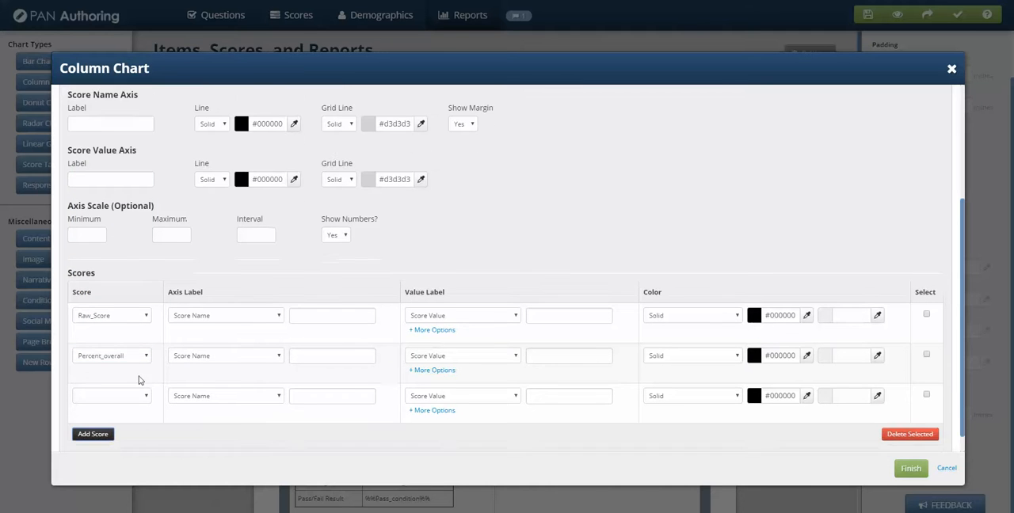
pyautogui.click(143, 374)
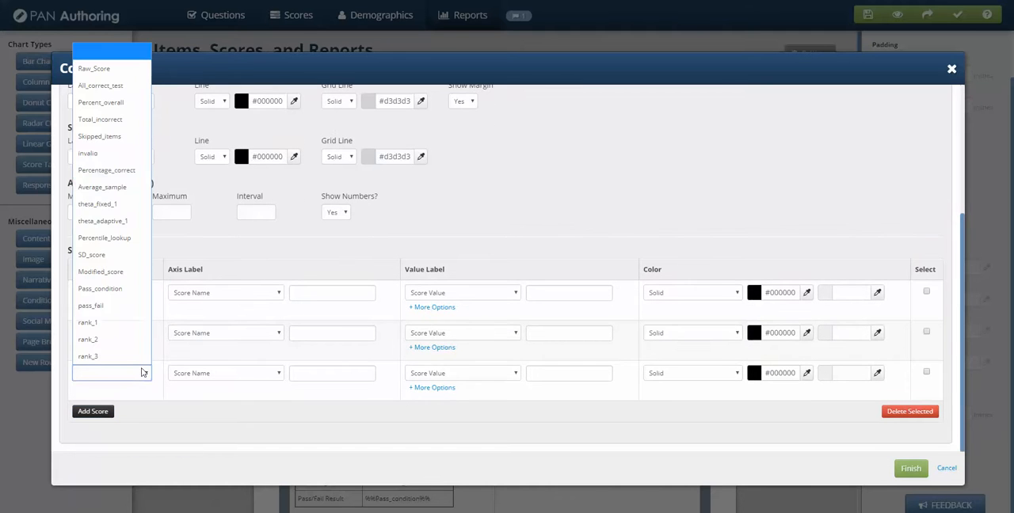
pyautogui.click(96, 120)
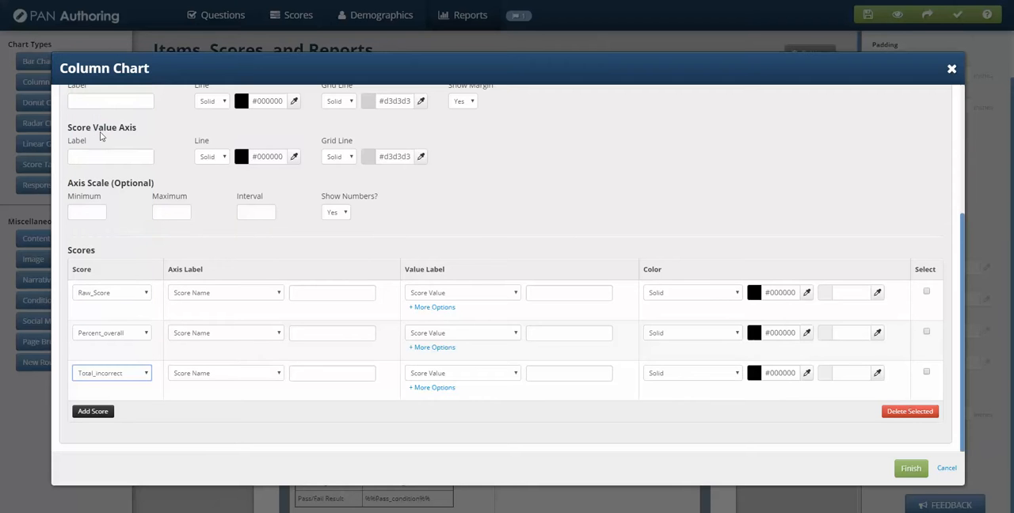
pyautogui.click(911, 469)
# Step: Move the new column chart from beside the certificate into the row above the page break, placing it left of the bar chart
pyautogui.scroll(-3, 670, 453)
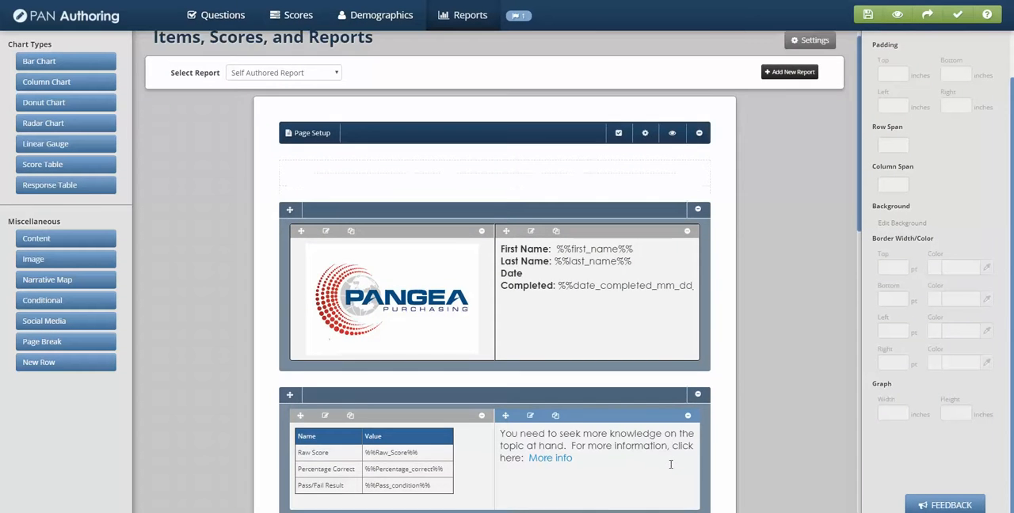
pyautogui.scroll(-6, 671, 453)
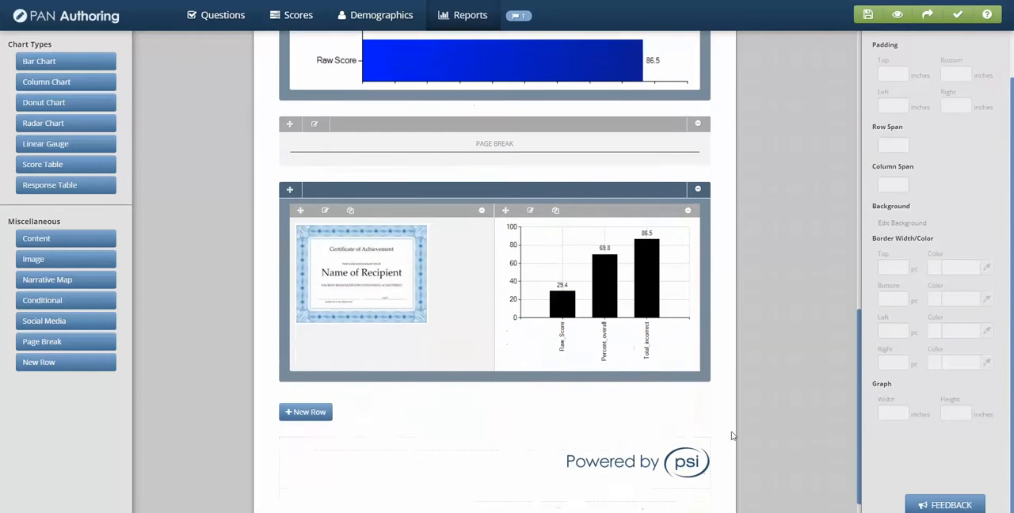
pyautogui.scroll(1, 733, 435)
pyautogui.scroll(1, 803, 431)
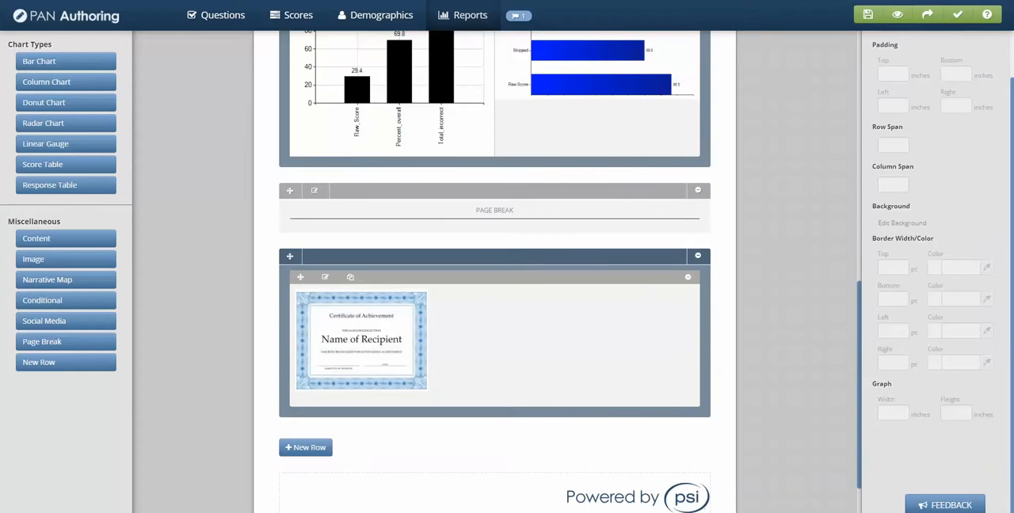
pyautogui.scroll(4, 571, 271)
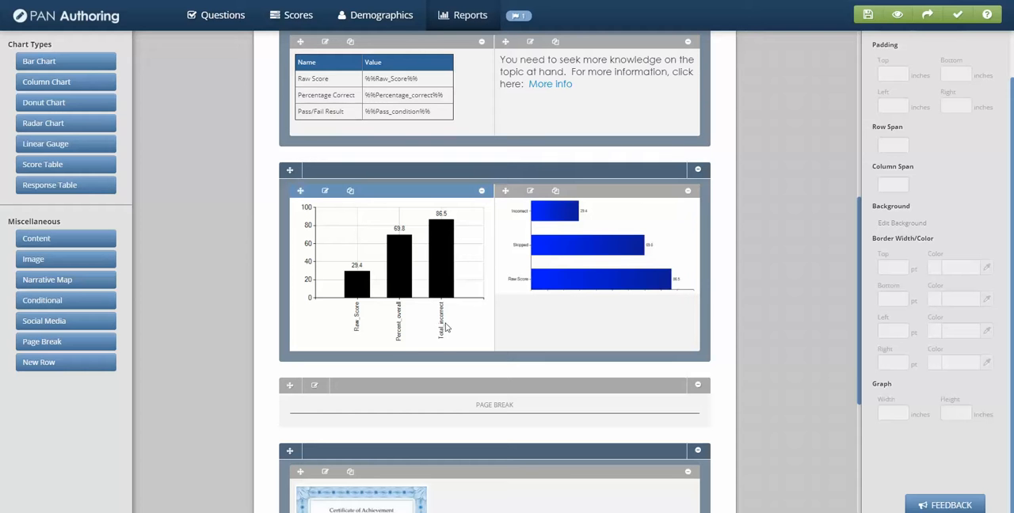
# Step: Edit the column chart and give Raw_Score a Diagonal Left Gradient from bright green #4fff00 to dark green #418d1f
pyautogui.click(325, 194)
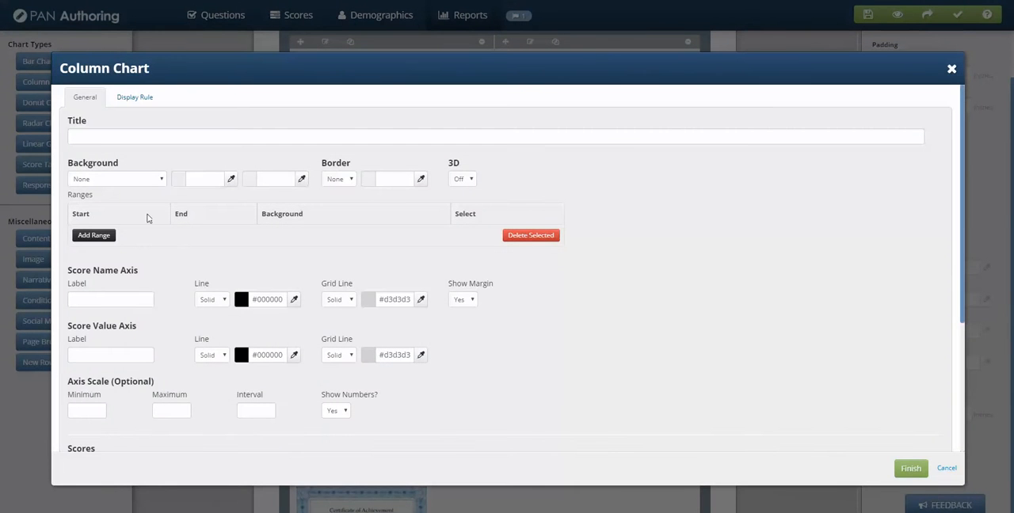
pyautogui.scroll(-3, 219, 255)
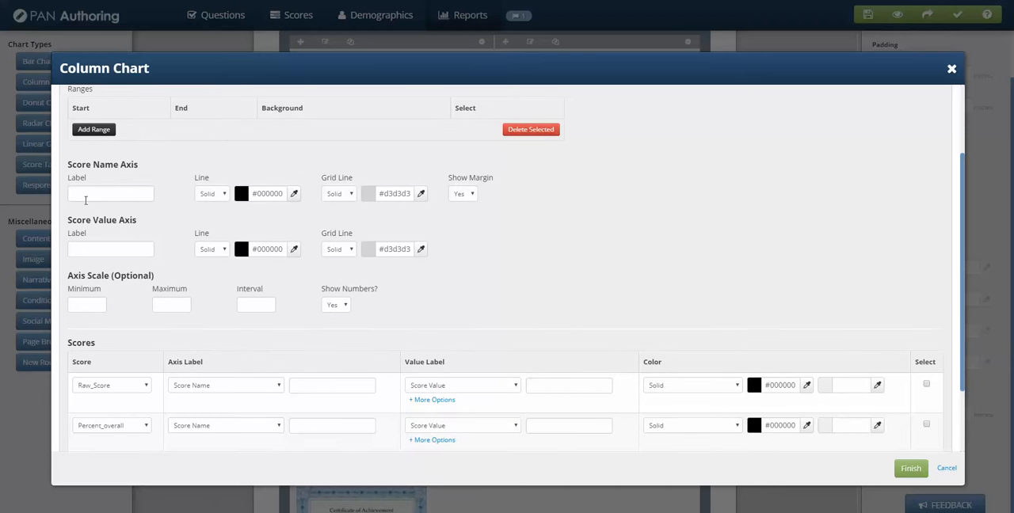
pyautogui.scroll(-2, 297, 310)
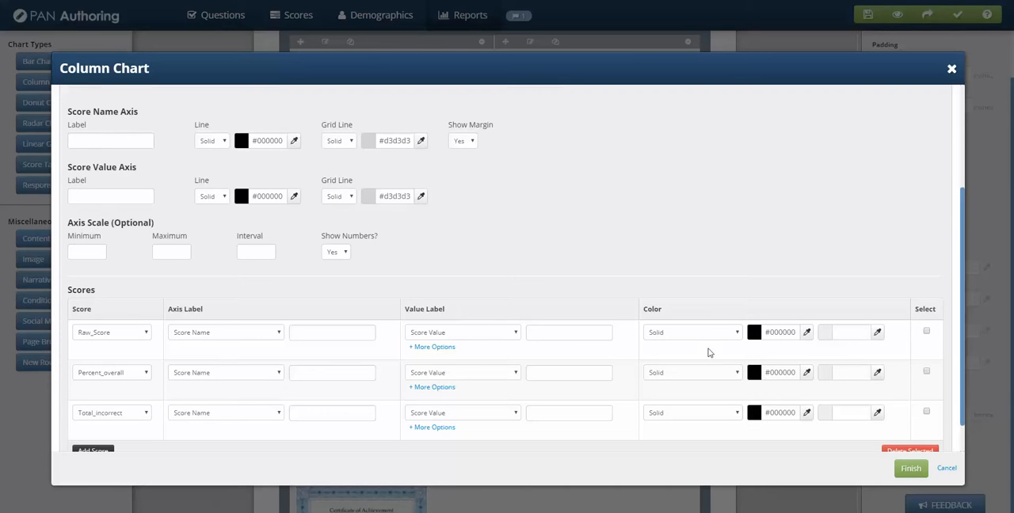
pyautogui.click(738, 336)
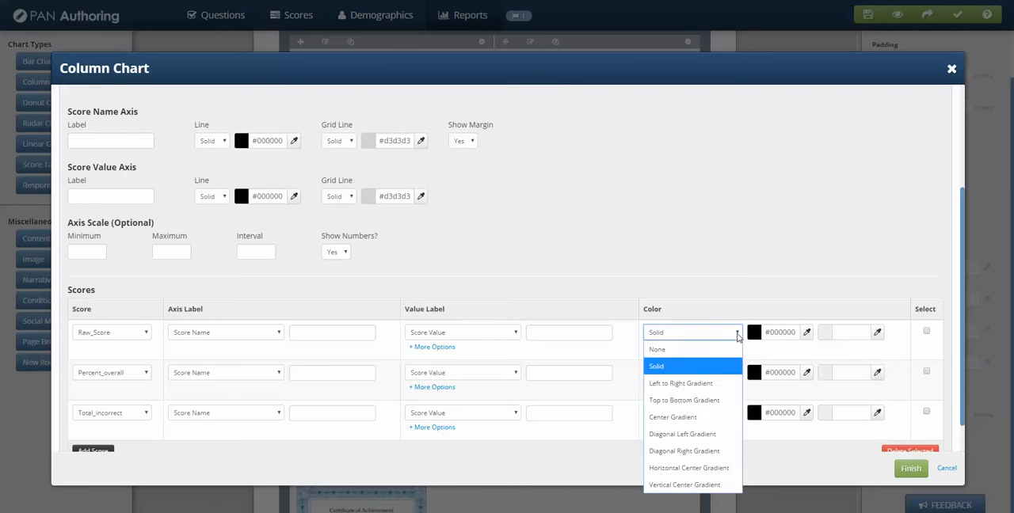
pyautogui.click(689, 436)
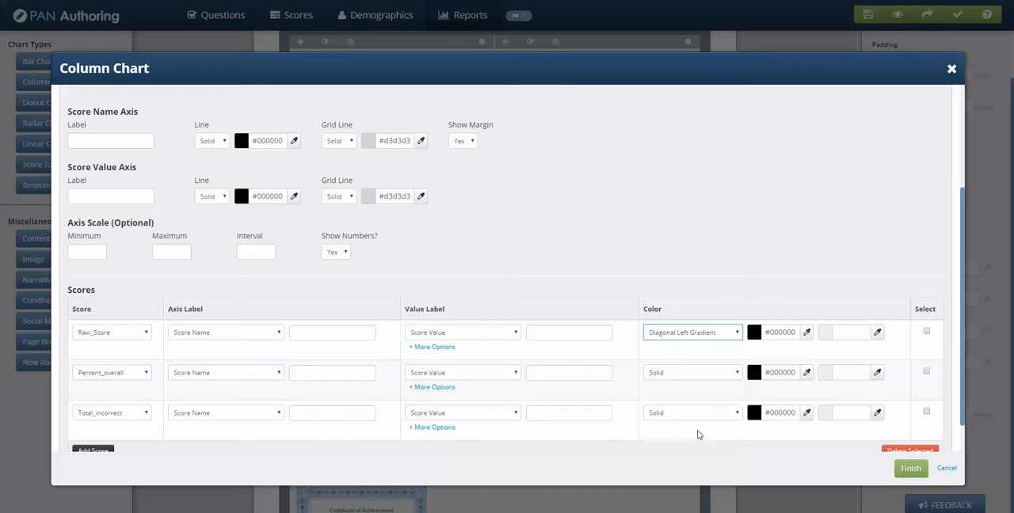
pyautogui.click(807, 333)
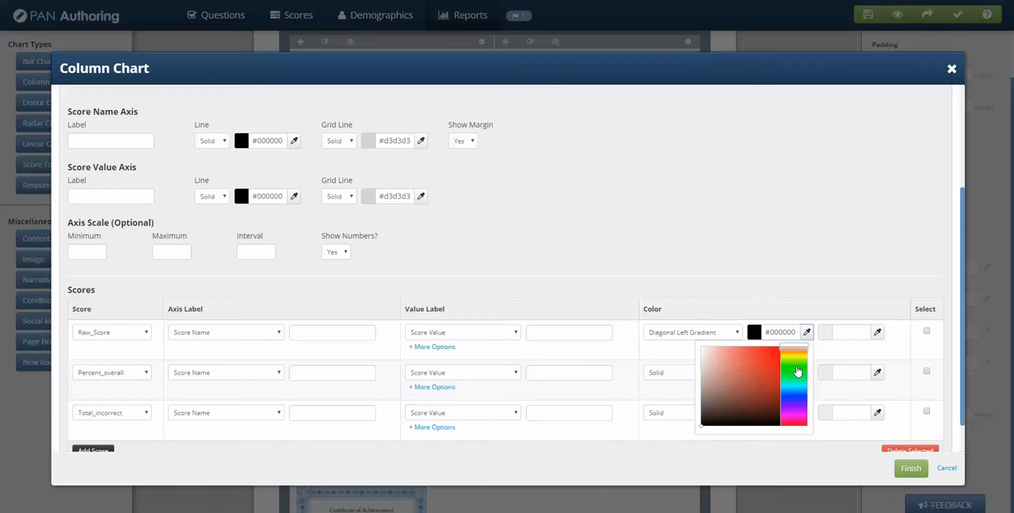
pyautogui.click(798, 370)
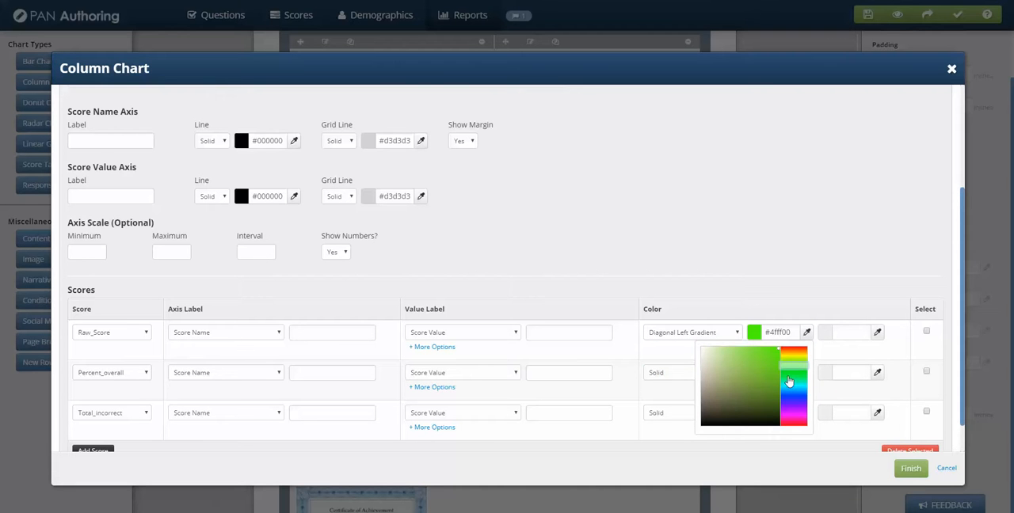
pyautogui.click(850, 333)
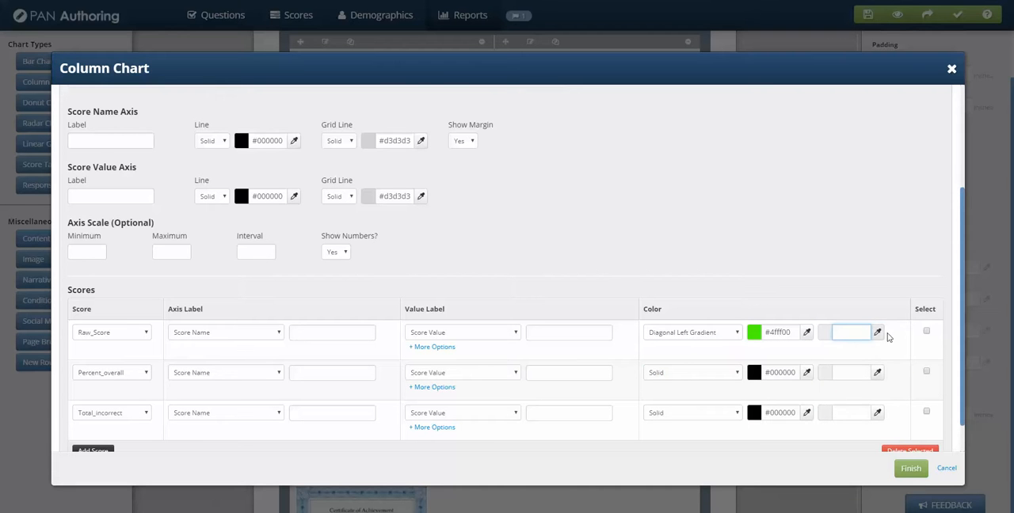
pyautogui.click(877, 334)
pyautogui.click(833, 382)
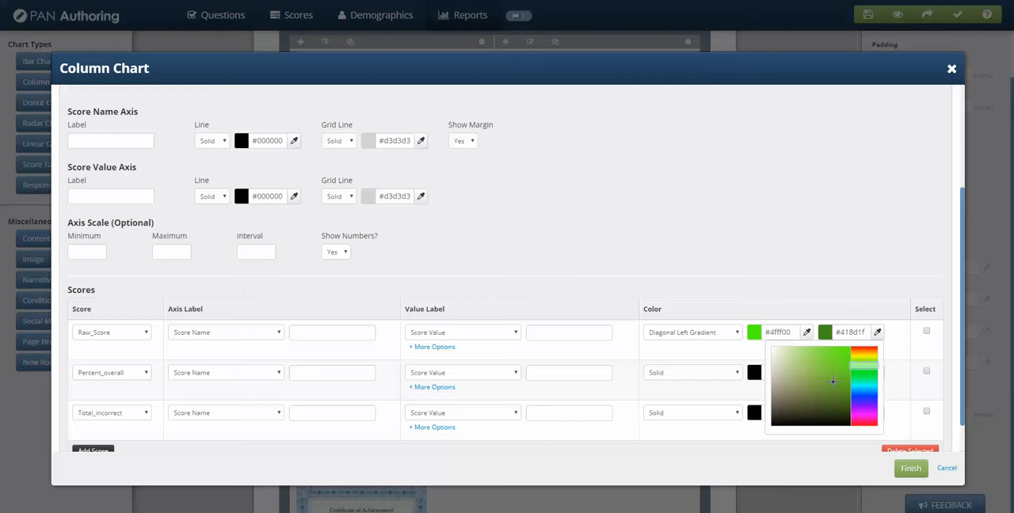
pyautogui.click(796, 221)
# Step: Copy Raw_Score's first color #4fff00 to the first color of Percent_overall and Total_incorrect
pyautogui.moveTo(796, 333); pyautogui.dragTo(730, 335)
pyautogui.hotkey('ctrl', 'c')
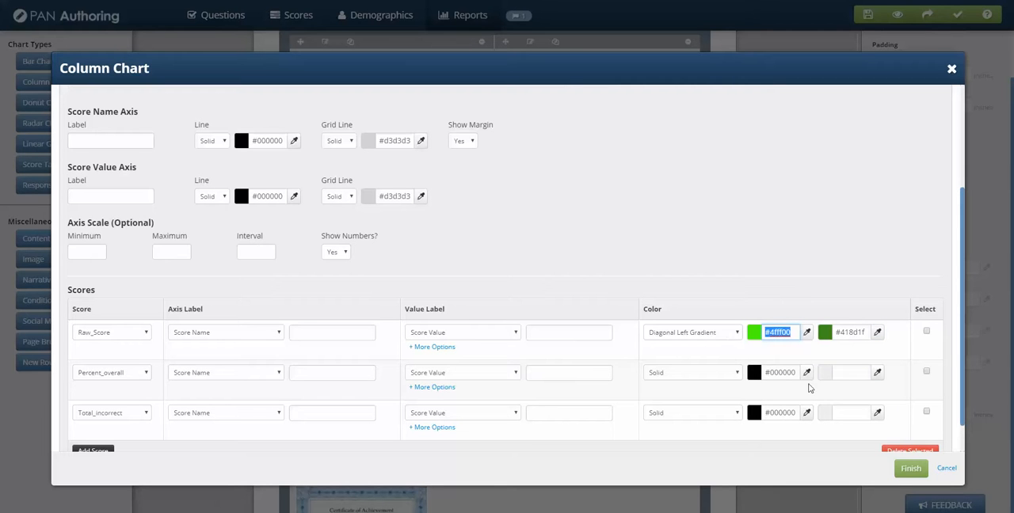
pyautogui.moveTo(795, 372); pyautogui.dragTo(723, 367)
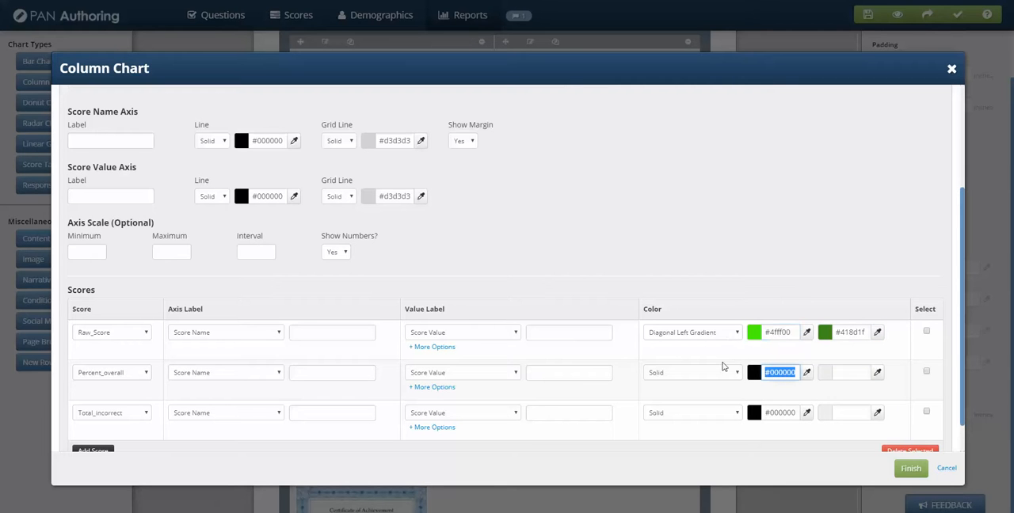
pyautogui.hotkey('ctrl', 'v')
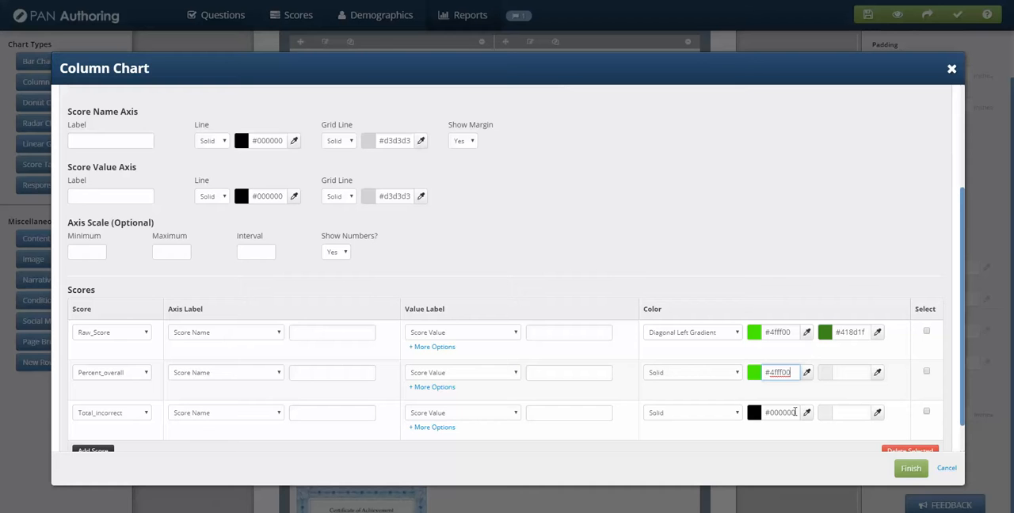
pyautogui.moveTo(795, 412); pyautogui.dragTo(730, 410)
pyautogui.hotkey('ctrl', 'v')
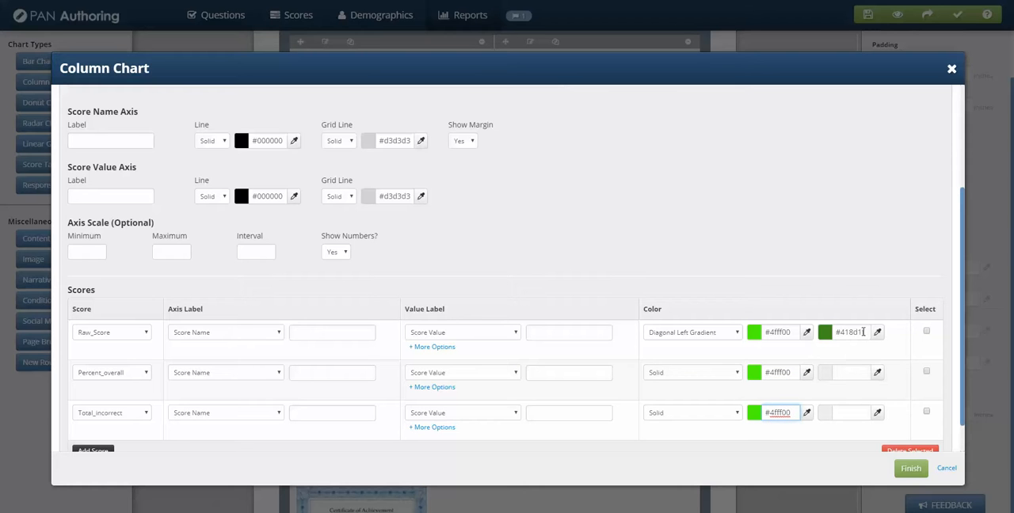
# Step: Copy Raw_Score's second color #418d1f to the second color of Percent_overall and Total_incorrect
pyautogui.moveTo(865, 332); pyautogui.dragTo(814, 330)
pyautogui.hotkey('ctrl', 'c')
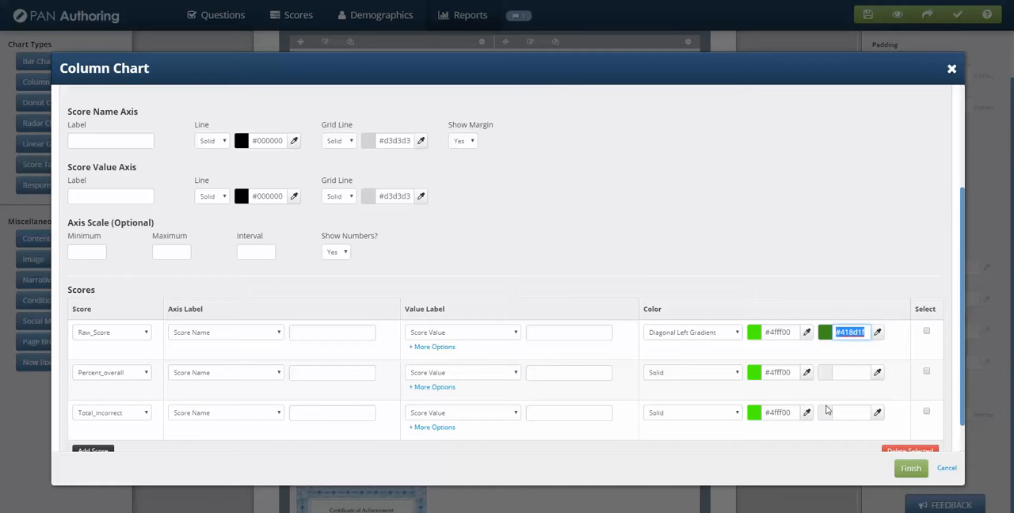
pyautogui.click(844, 373)
pyautogui.hotkey('ctrl', 'v')
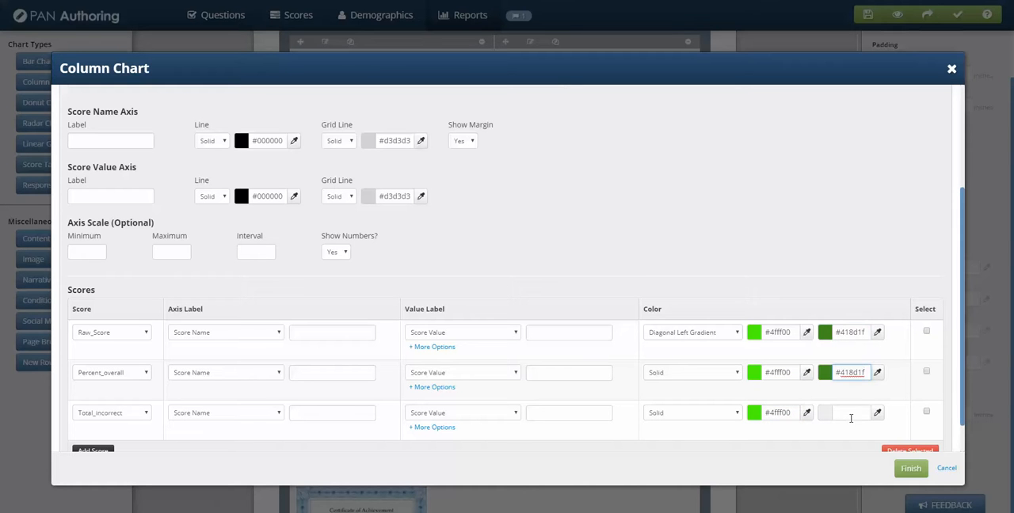
pyautogui.click(851, 419)
pyautogui.hotkey('ctrl', 'v')
# Step: Set the fill of Percent_overall and Total_incorrect to Diagonal Left Gradient and apply the chart changes
pyautogui.click(702, 379)
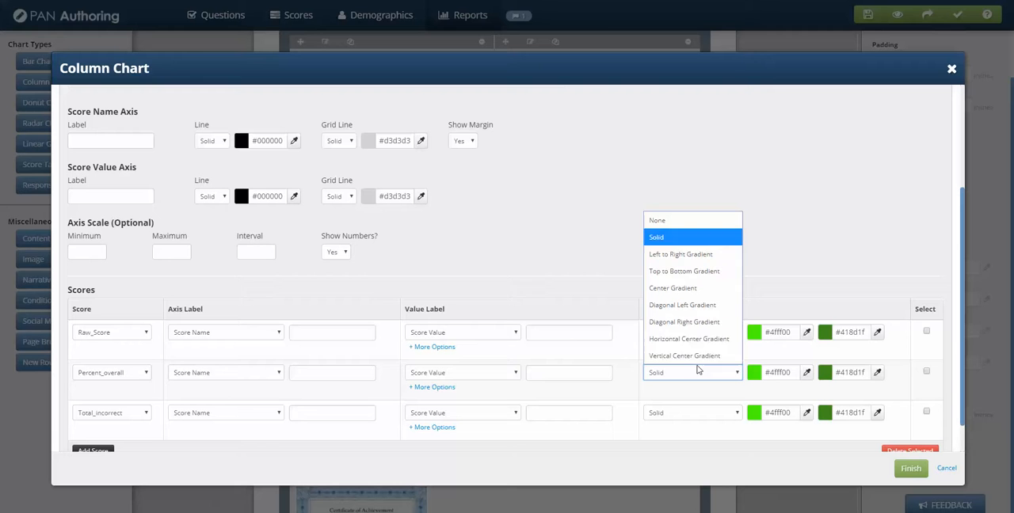
pyautogui.click(693, 307)
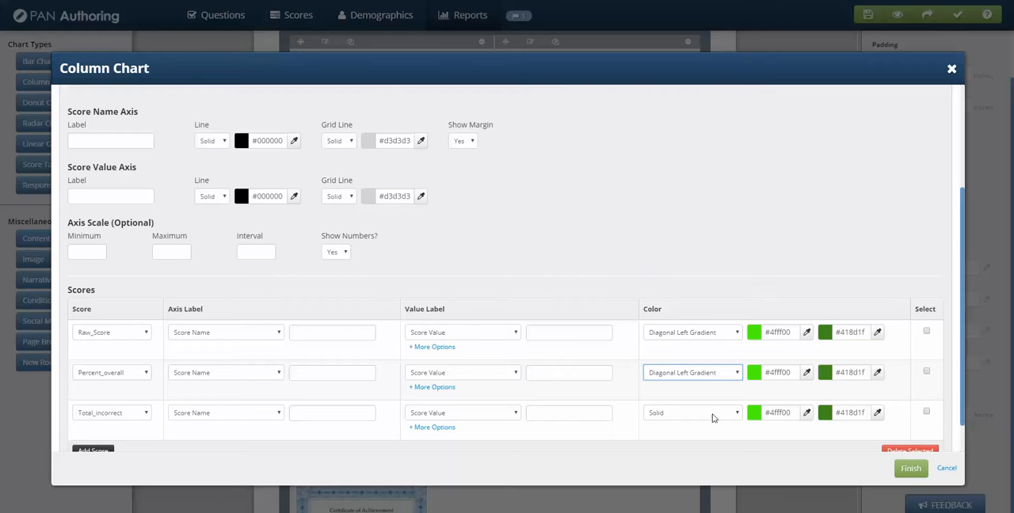
pyautogui.click(713, 417)
pyautogui.click(679, 348)
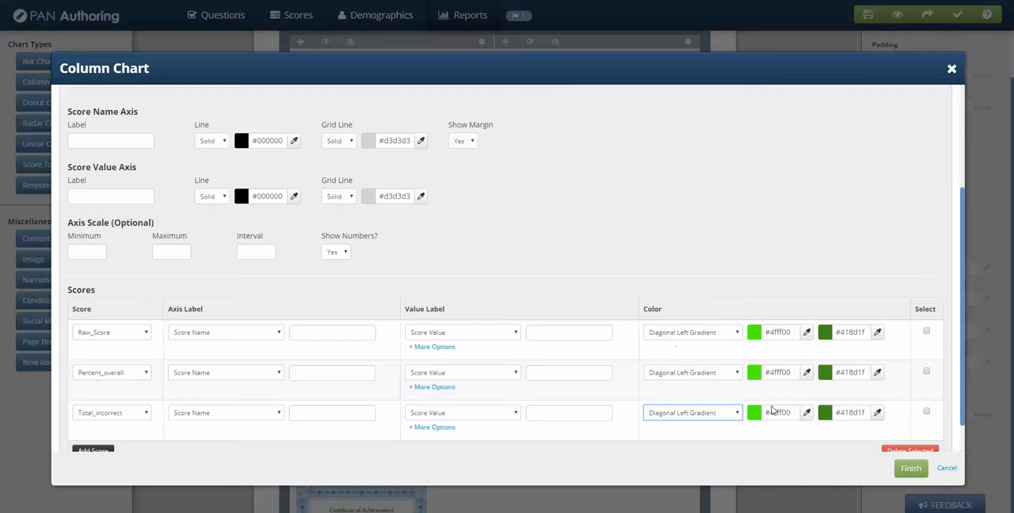
pyautogui.click(912, 468)
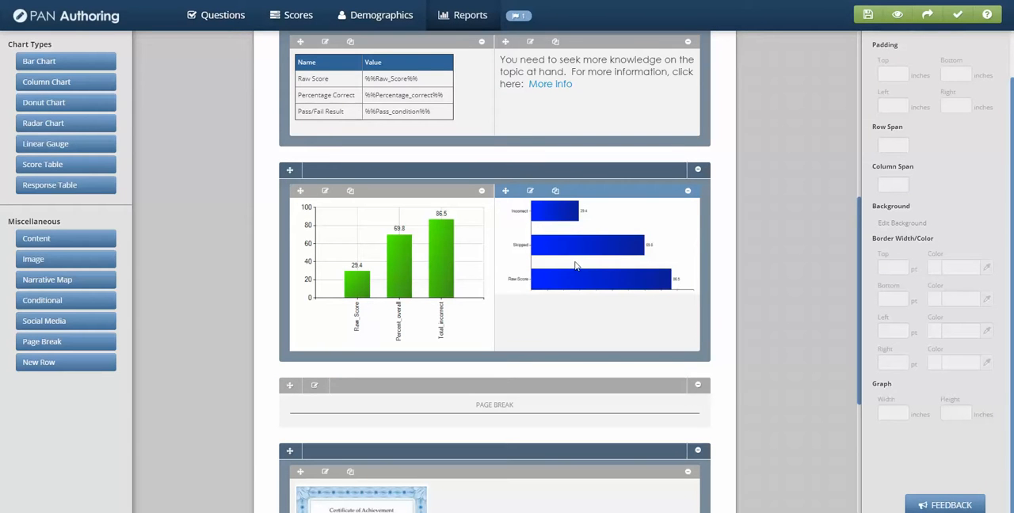
# Step: Edit the column chart and give Raw_Score the custom axis label "Raw Score"
pyautogui.click(324, 191)
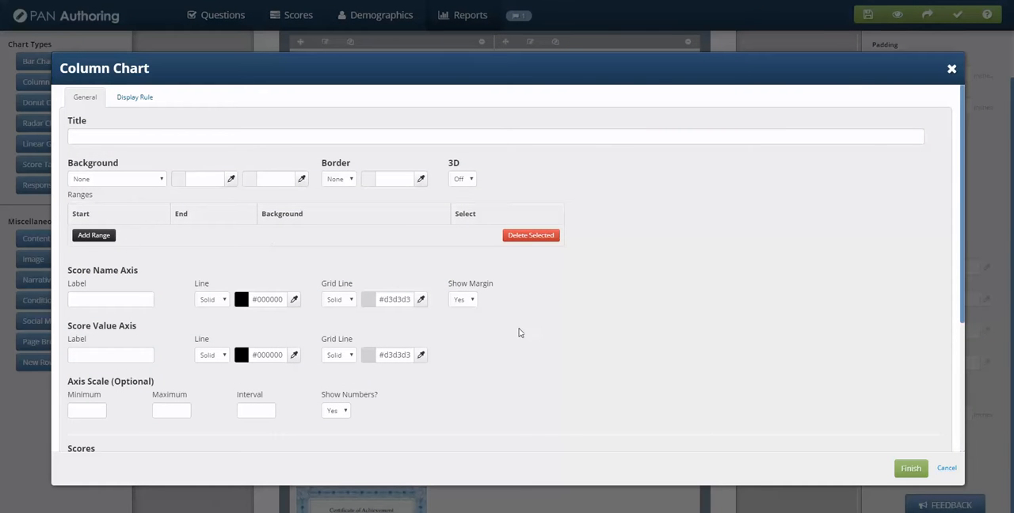
pyautogui.scroll(-2, 520, 328)
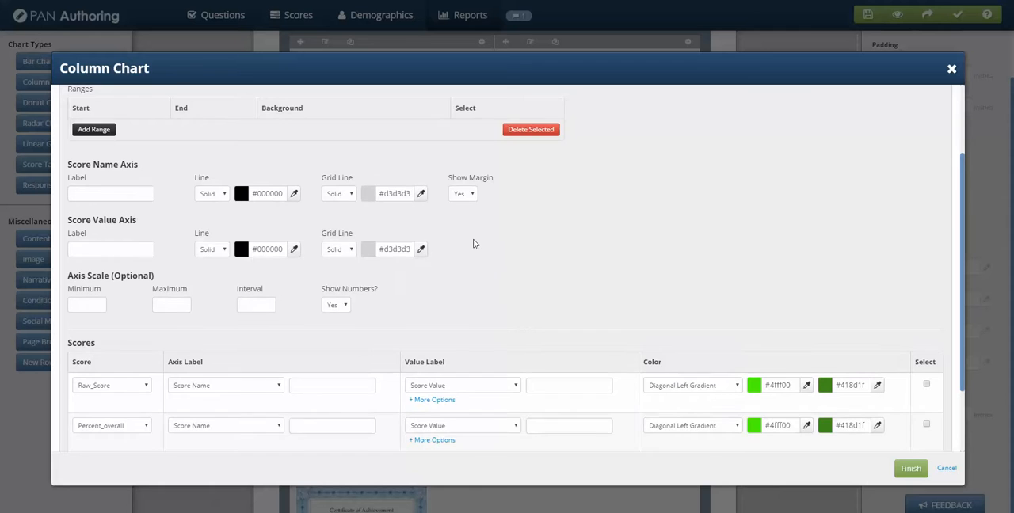
pyautogui.scroll(-2, 474, 244)
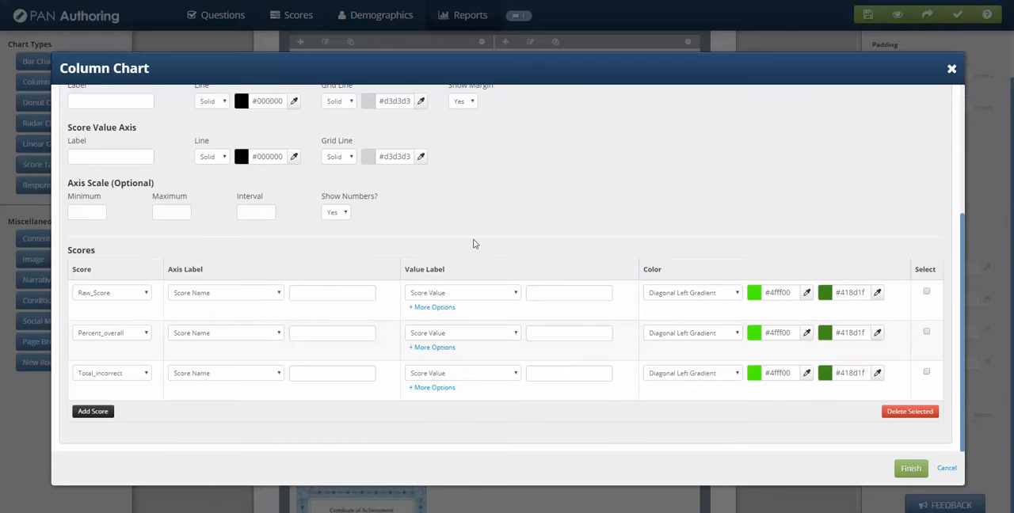
pyautogui.click(233, 293)
pyautogui.click(214, 350)
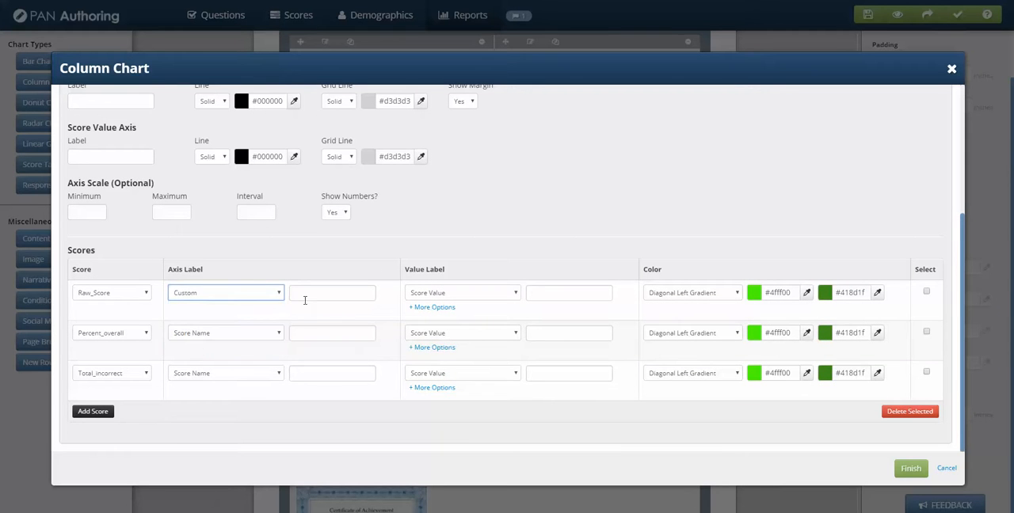
pyautogui.click(308, 296)
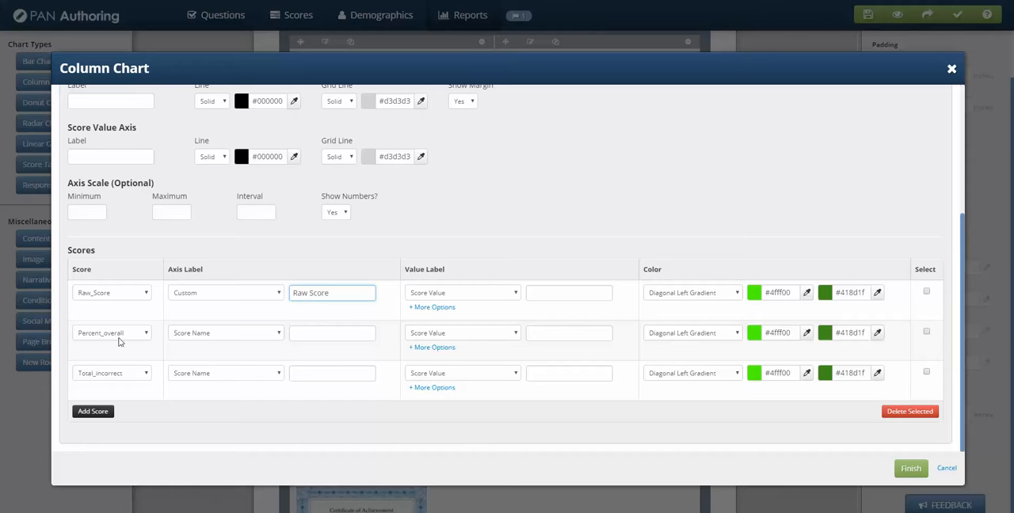
# Step: Set custom axis labels "Percent" for Percent_overall and "Incorrect" for Total_incorrect, and apply the chart changes
pyautogui.click(199, 336)
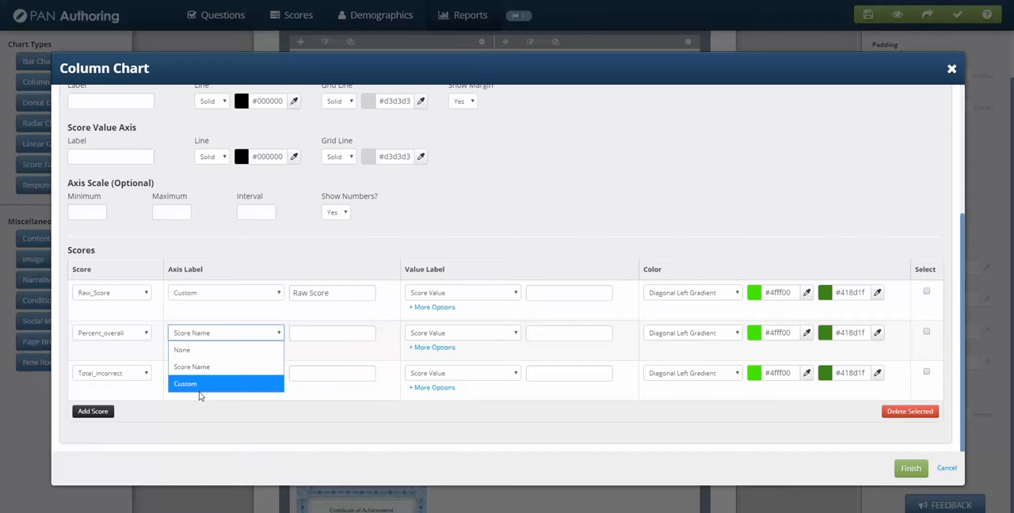
pyautogui.click(200, 385)
pyautogui.click(304, 335)
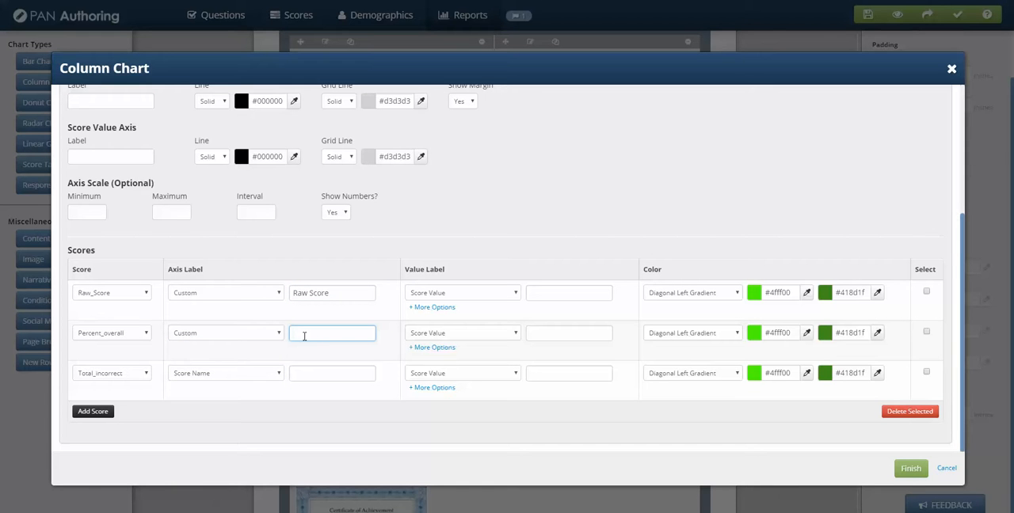
pyautogui.click(249, 376)
pyautogui.click(190, 428)
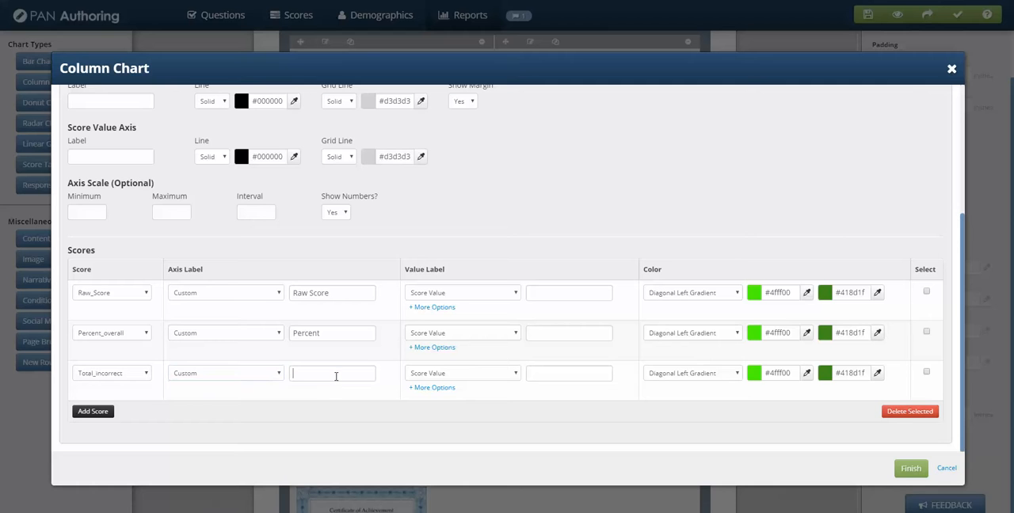
pyautogui.click(333, 376)
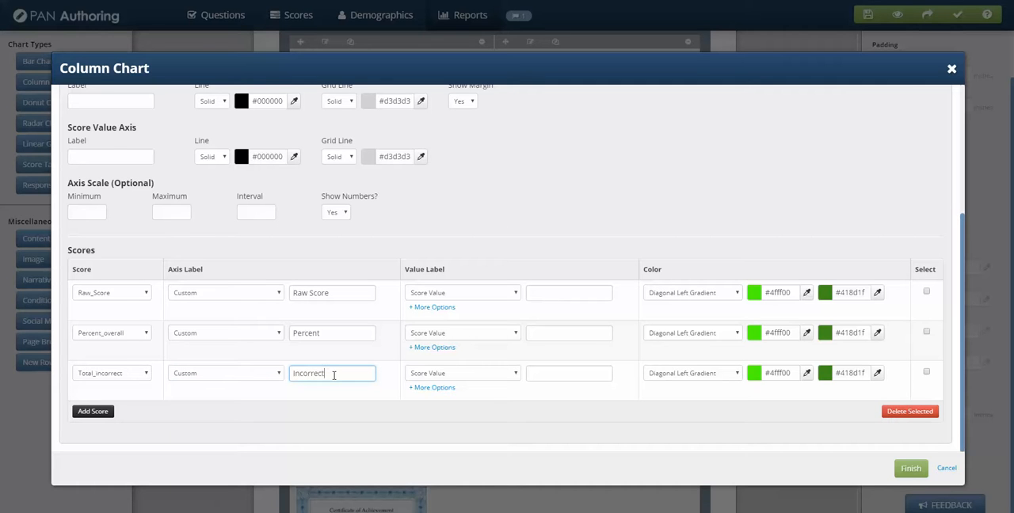
pyautogui.click(911, 469)
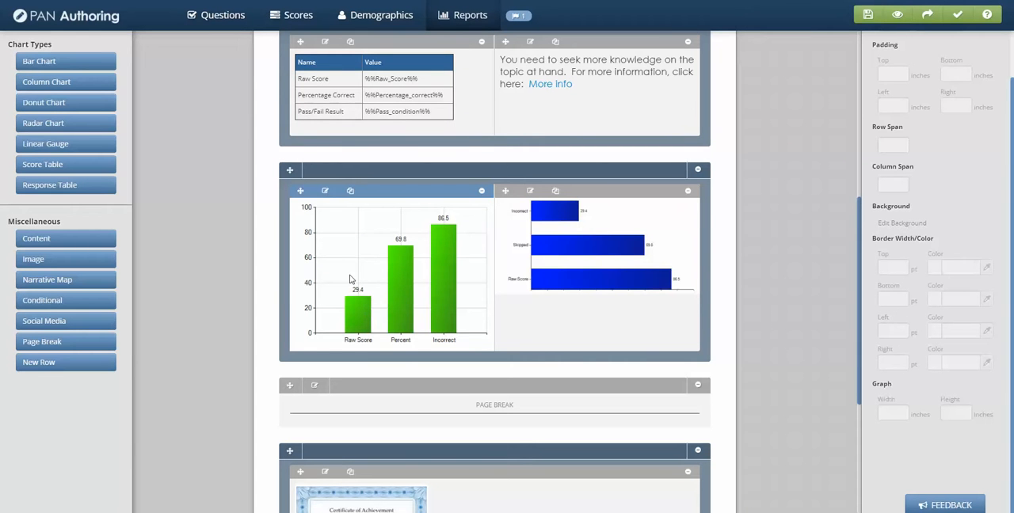
# Step: Edit the column chart and set Raw_Score's value label color to orange #ff7200 and its background to white #ffffff
pyautogui.click(325, 191)
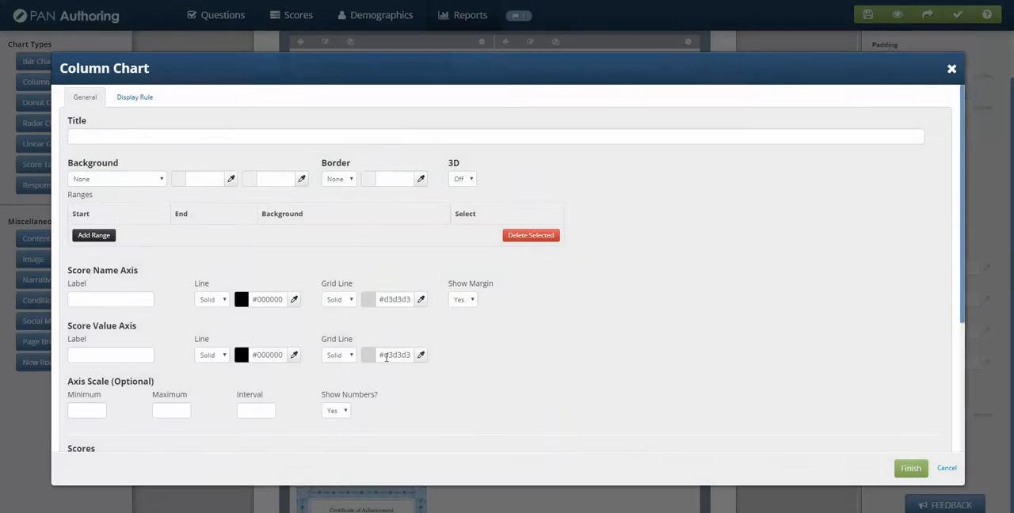
pyautogui.scroll(-3, 408, 352)
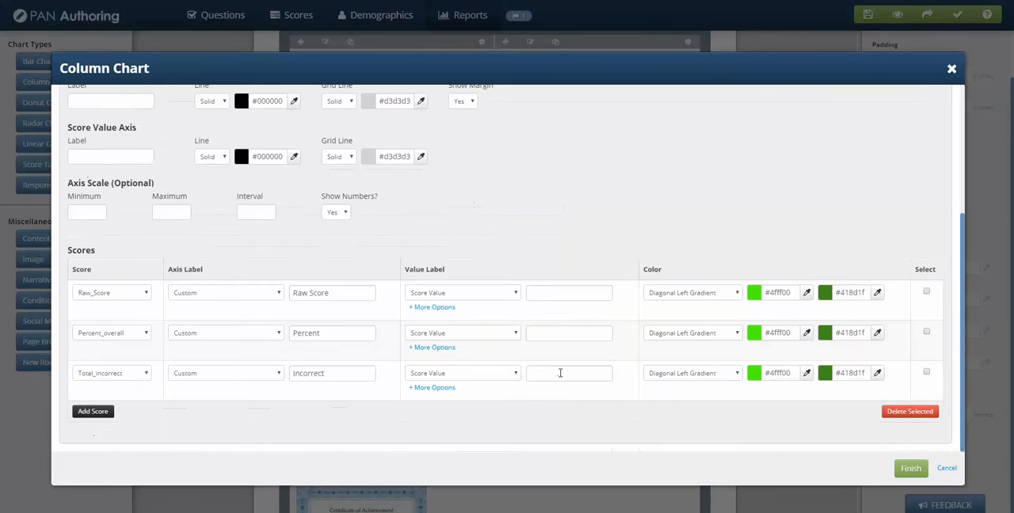
pyautogui.click(432, 307)
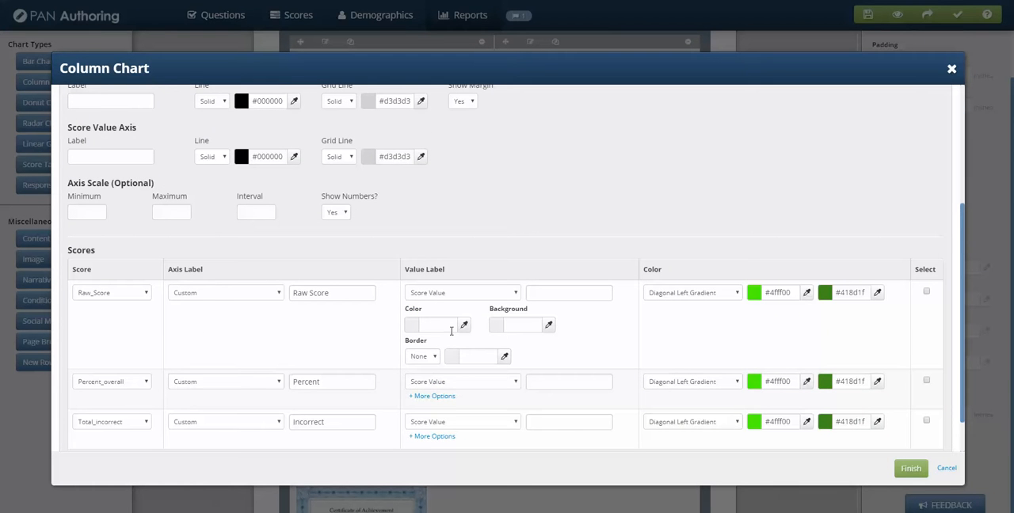
pyautogui.click(464, 325)
pyautogui.click(461, 349)
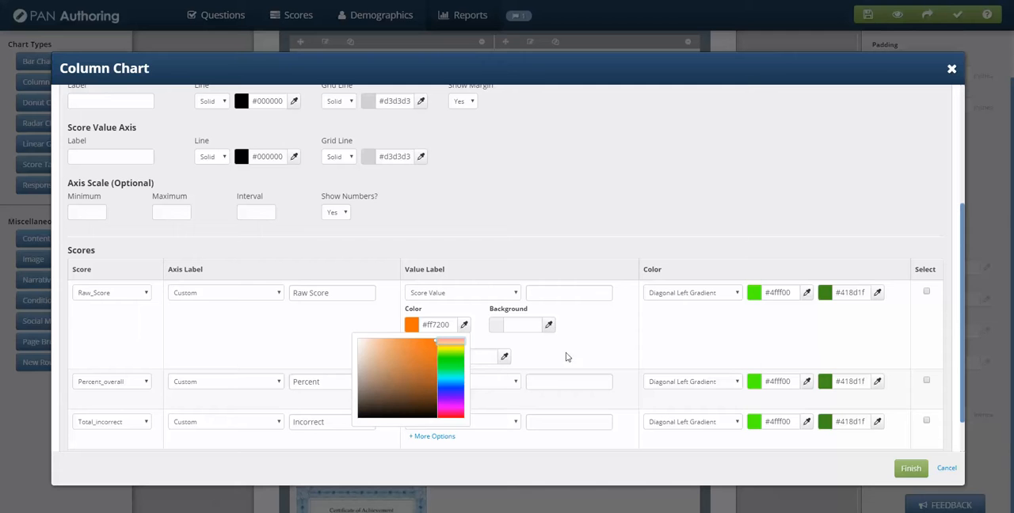
pyautogui.click(549, 326)
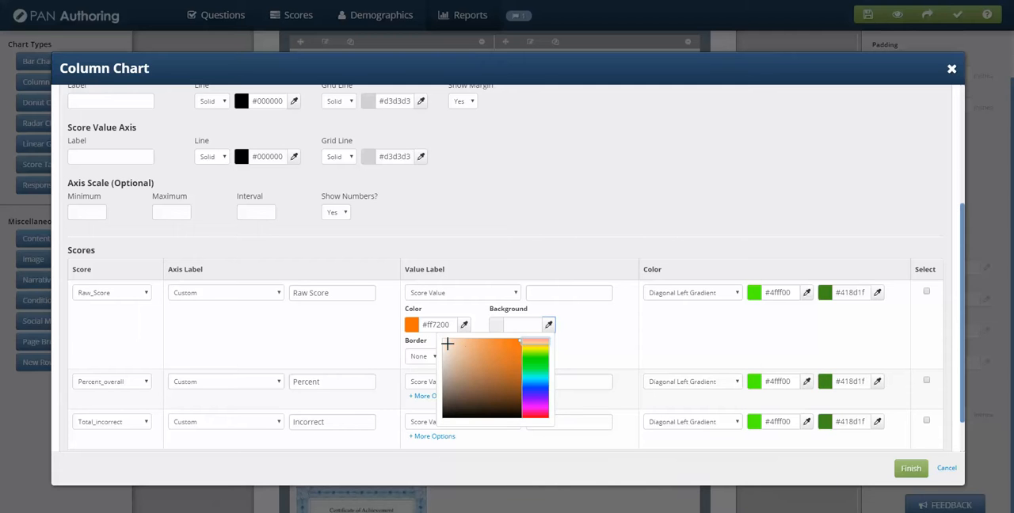
pyautogui.click(516, 324)
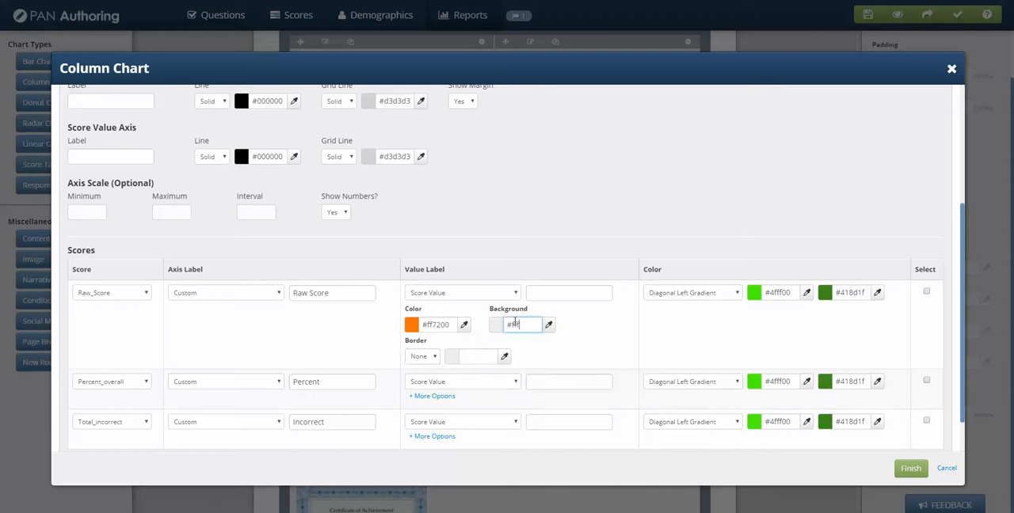
pyautogui.write('#ffffff')
# Step: Give Raw_Score's value label a Dash border in green #00ff49 and apply the chart changes
pyautogui.click(432, 357)
pyautogui.click(421, 411)
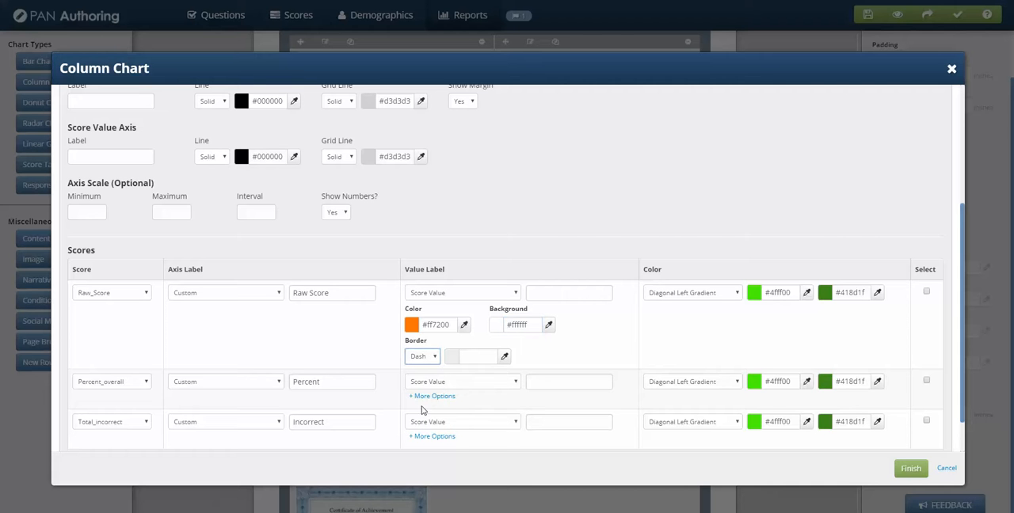
pyautogui.click(505, 357)
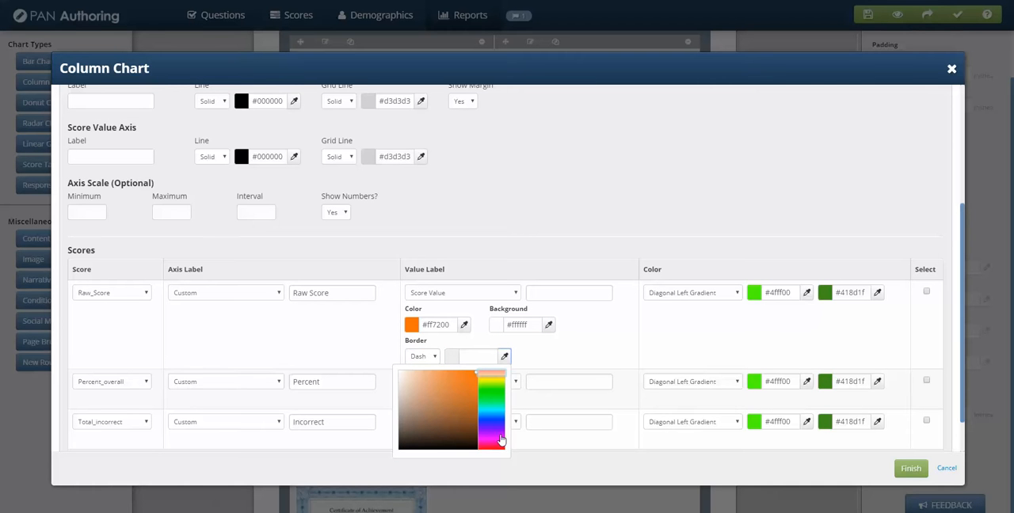
pyautogui.click(502, 402)
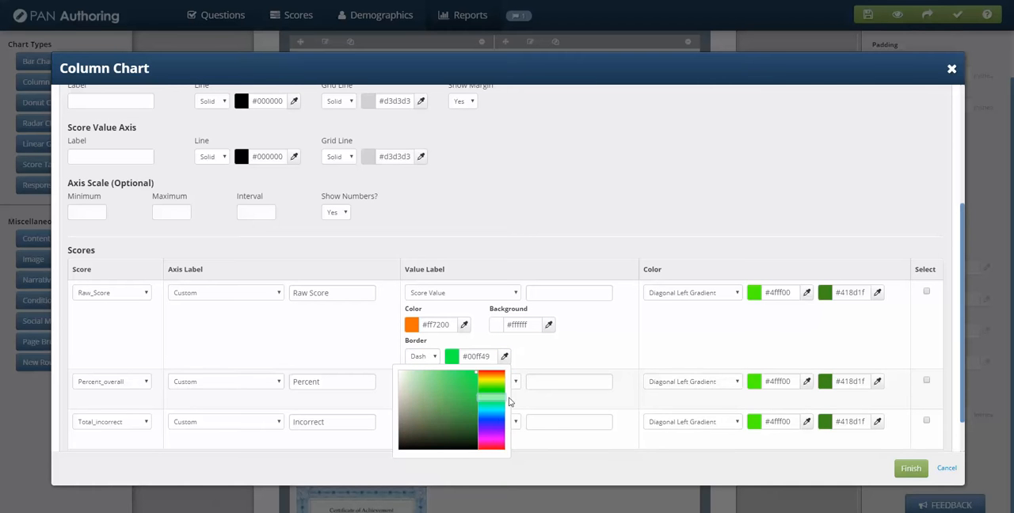
pyautogui.click(910, 473)
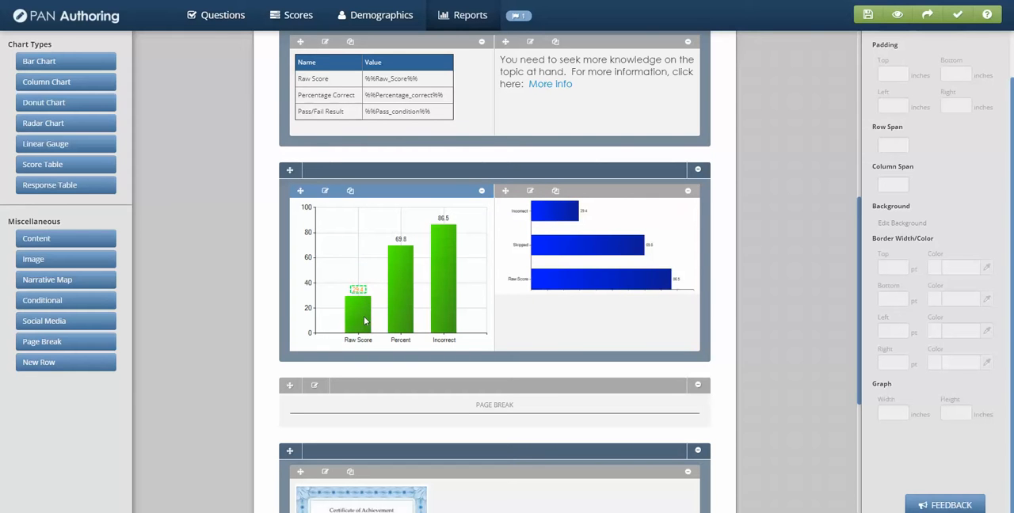
# Step: Edit the column chart again and expand the additional value label options for all three scores
pyautogui.click(325, 191)
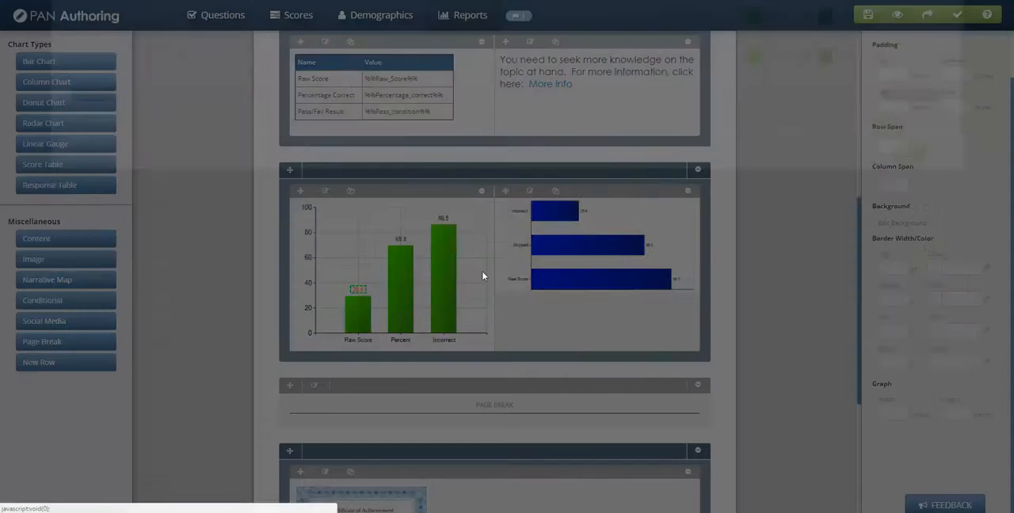
pyautogui.scroll(-5, 511, 343)
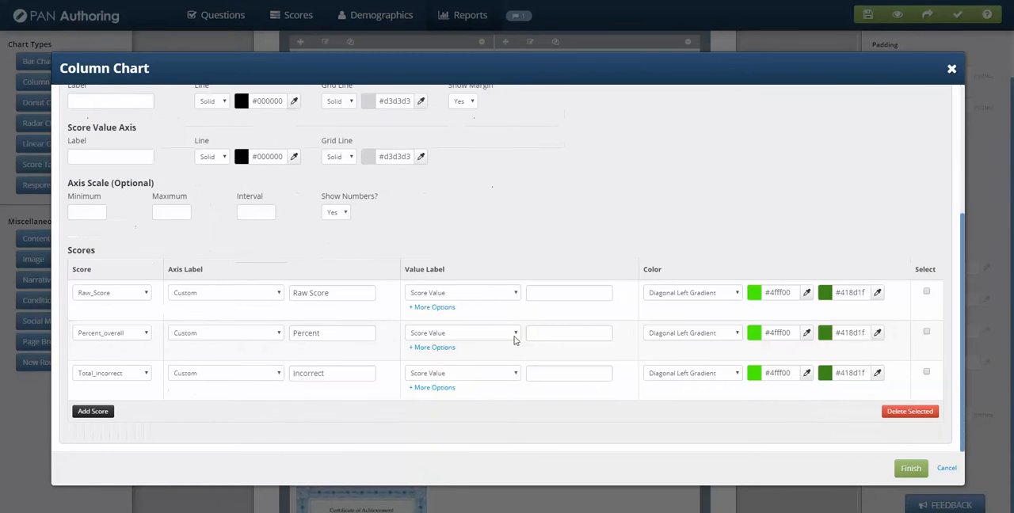
pyautogui.click(449, 306)
pyautogui.scroll(-1, 448, 333)
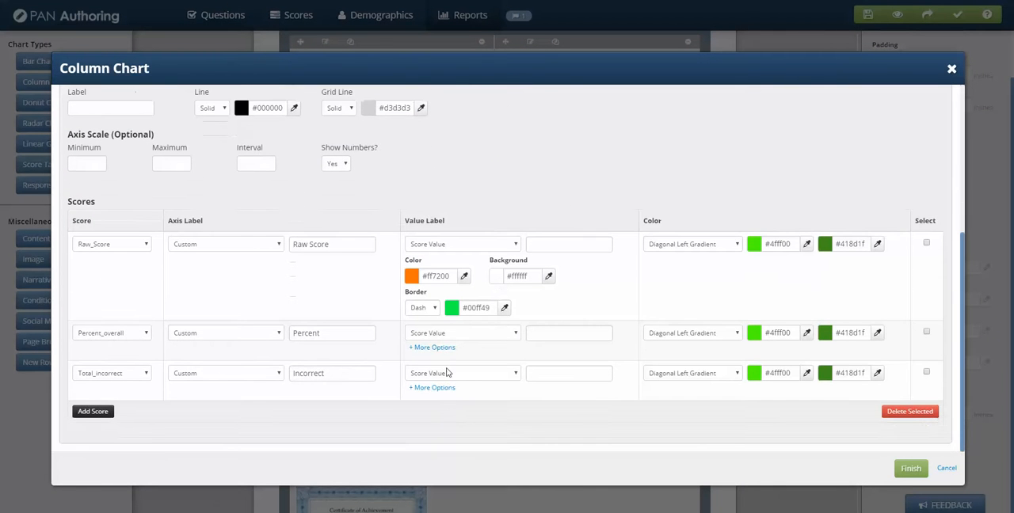
pyautogui.click(438, 348)
pyautogui.scroll(-1, 470, 355)
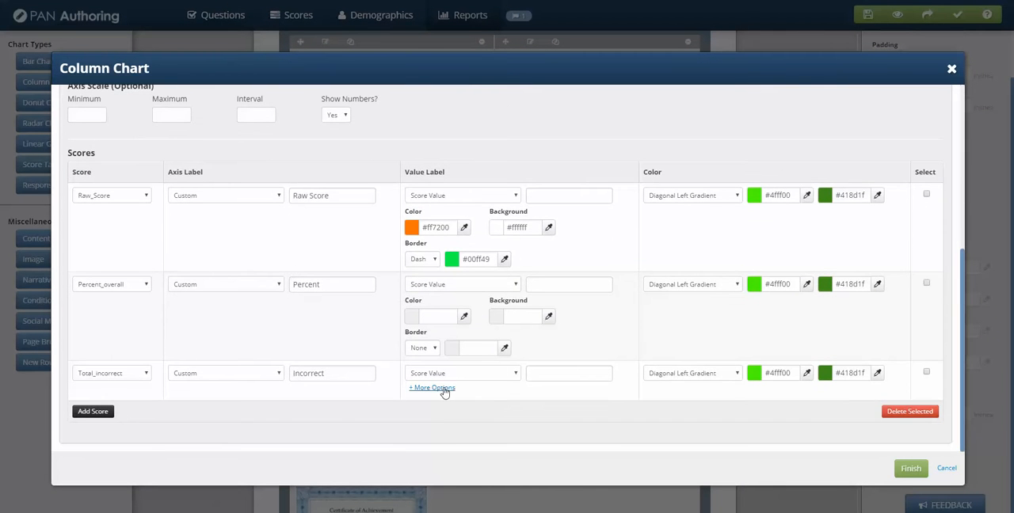
pyautogui.click(442, 388)
pyautogui.scroll(-1, 449, 183)
# Step: Copy Raw_Score's value label color #ff7200 to the value labels of Percent_overall and Total_incorrect
pyautogui.moveTo(450, 175); pyautogui.dragTo(400, 177)
pyautogui.hotkey('ctrl', 'c')
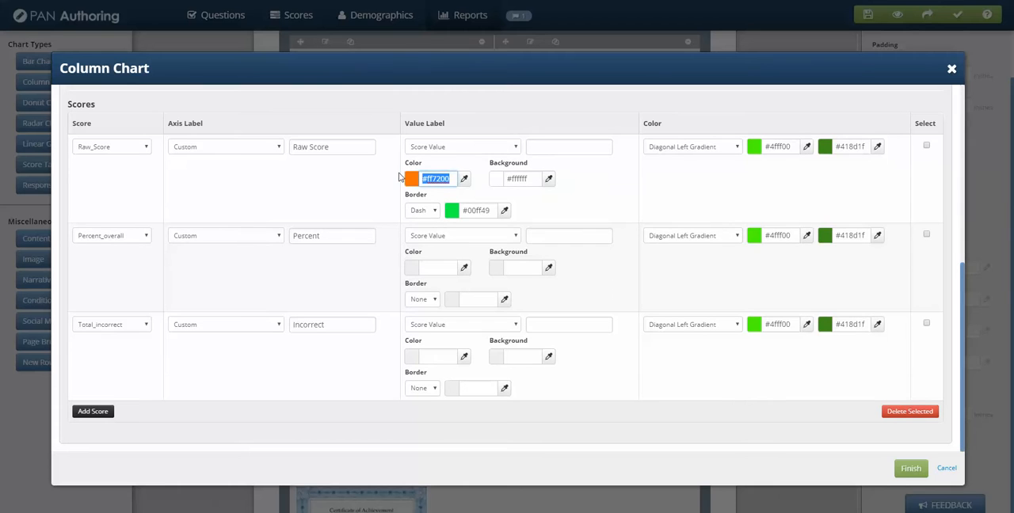
pyautogui.click(452, 270)
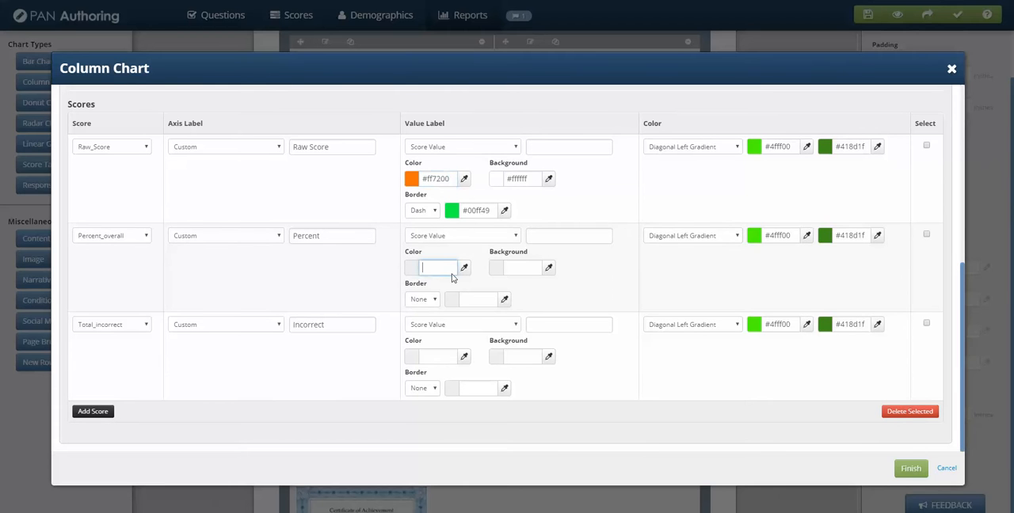
pyautogui.hotkey('ctrl', 'v')
pyautogui.click(447, 361)
pyautogui.hotkey('ctrl', 'v')
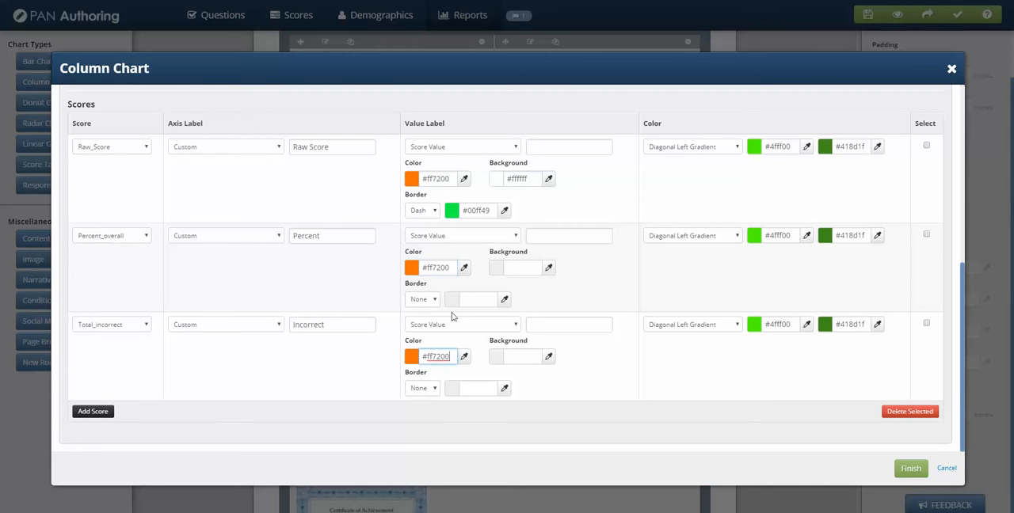
# Step: Copy Raw_Score's value label background #ffffff to the value labels of Percent_overall and Total_incorrect
pyautogui.moveTo(531, 174); pyautogui.dragTo(504, 178)
pyautogui.hotkey('ctrl', 'c')
pyautogui.click(527, 270)
pyautogui.hotkey('ctrl', 'v')
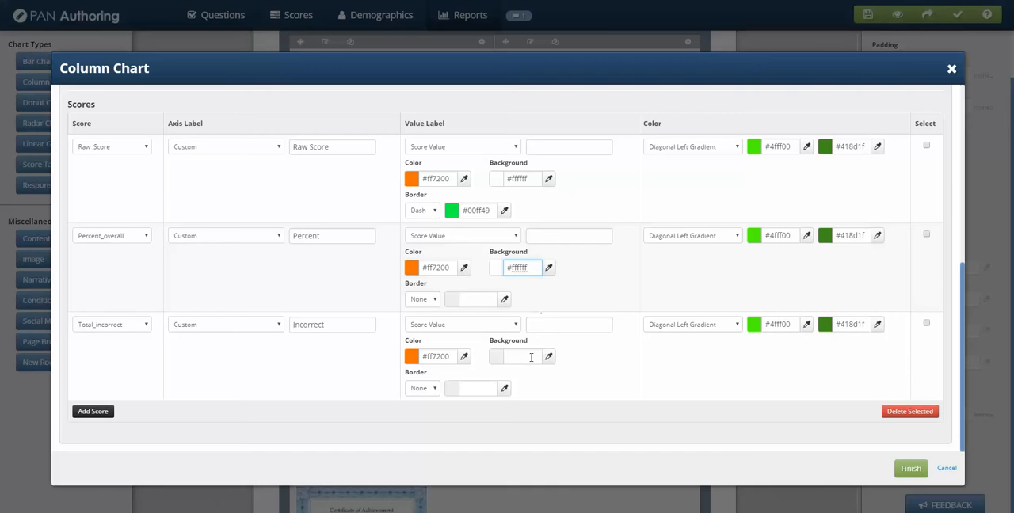
pyautogui.click(534, 356)
pyautogui.hotkey('ctrl', 'v')
# Step: Copy Raw_Score's value label border color #00ff49 to the value labels of Percent_overall and Total_incorrect
pyautogui.moveTo(493, 212); pyautogui.dragTo(426, 216)
pyautogui.hotkey('ctrl', 'c')
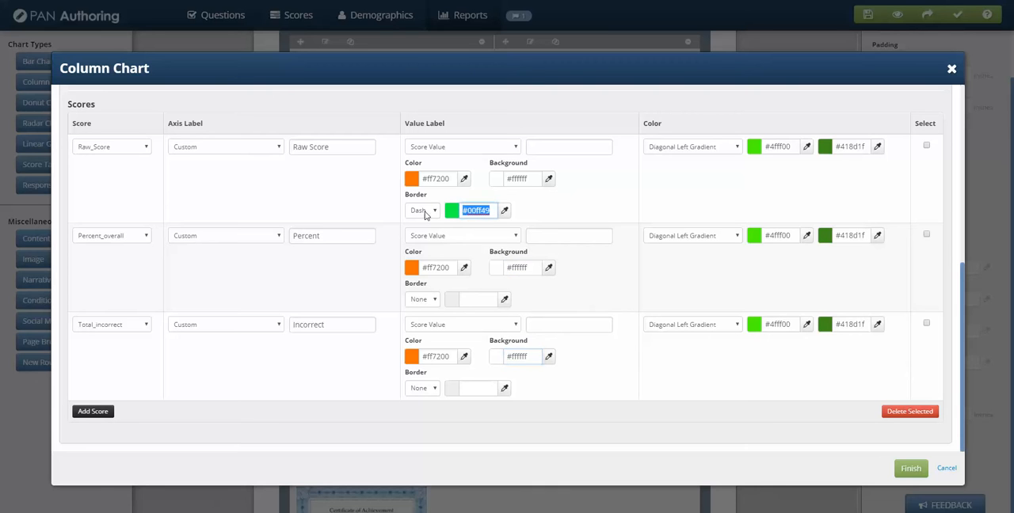
pyautogui.click(467, 299)
pyautogui.hotkey('ctrl', 'v')
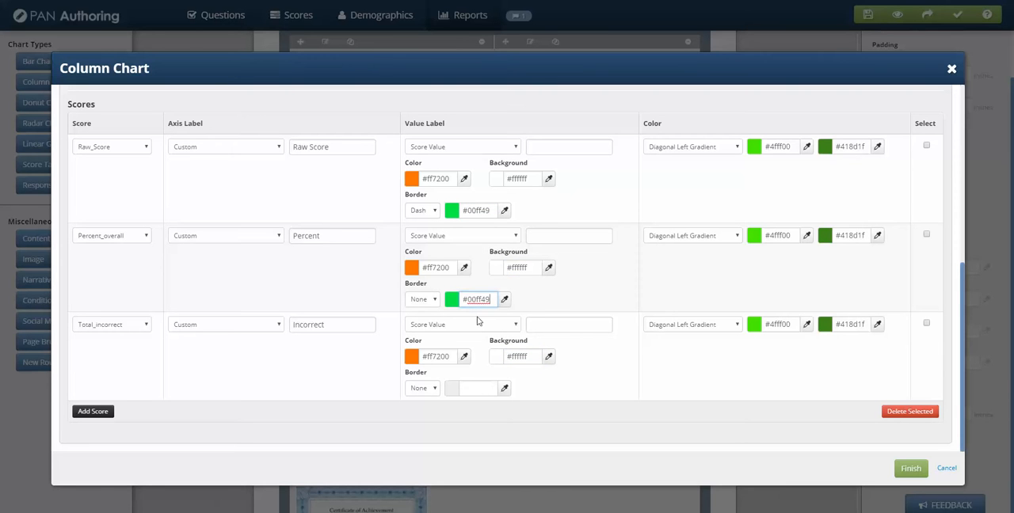
pyautogui.click(476, 388)
pyautogui.hotkey('ctrl', 'v')
# Step: Set the value label borders of Percent_overall and Total_incorrect to Dash and apply the chart changes
pyautogui.click(427, 299)
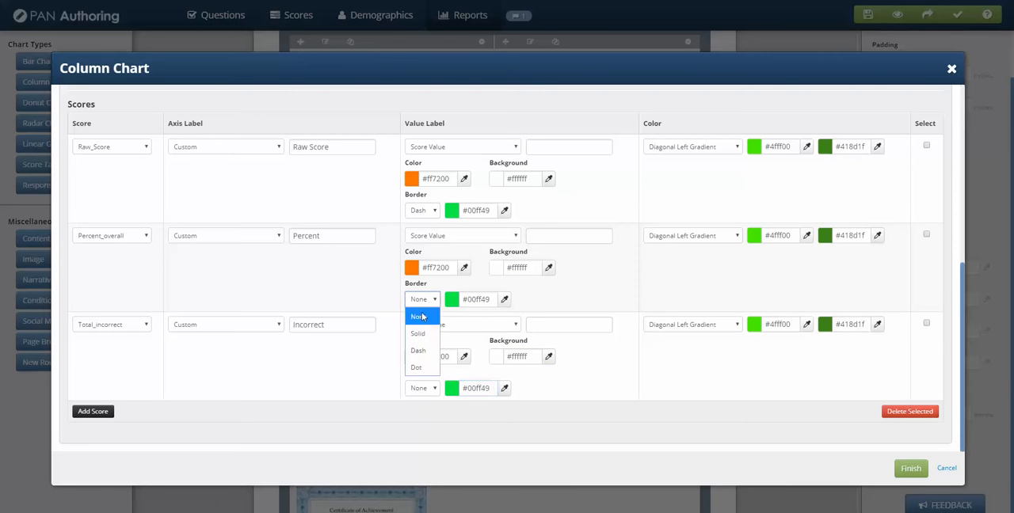
pyautogui.click(419, 349)
pyautogui.click(438, 392)
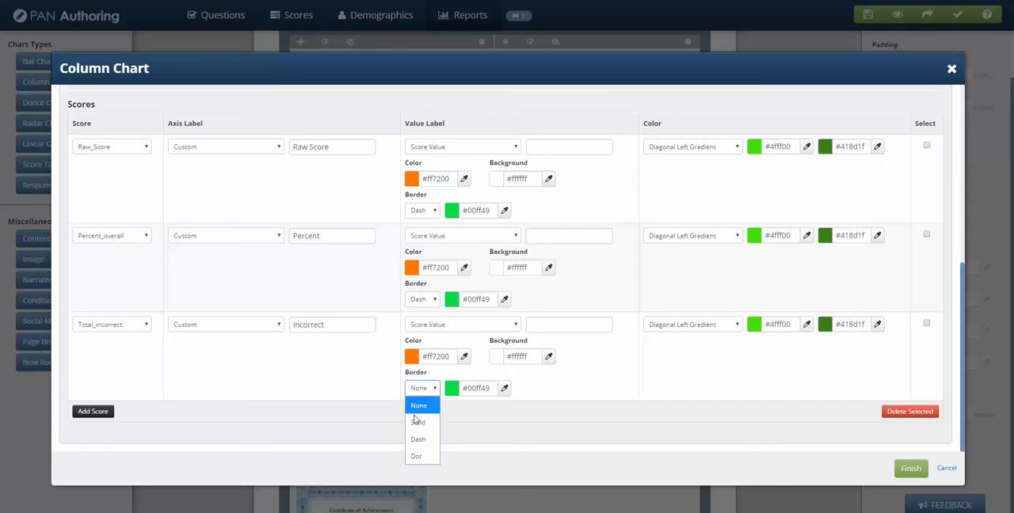
pyautogui.click(418, 420)
pyautogui.click(911, 469)
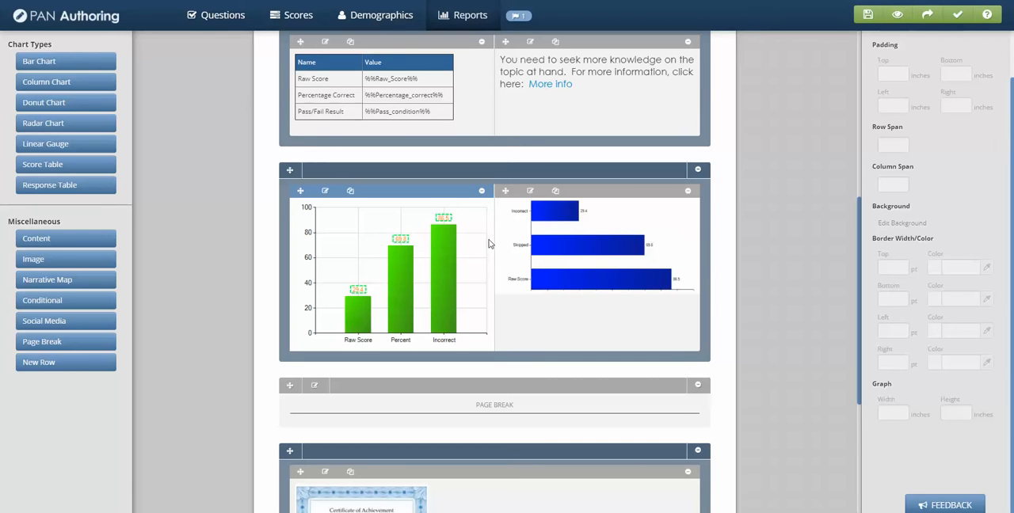
# Step: Preview the report with randomly generated score values and examine the column chart beside the bar chart
pyautogui.click(433, 198)
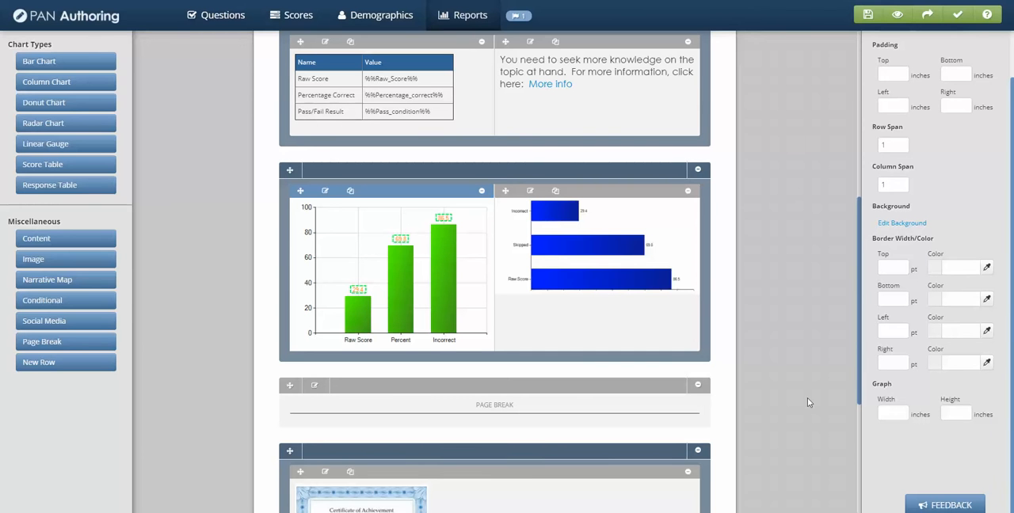
pyautogui.scroll(3, 800, 385)
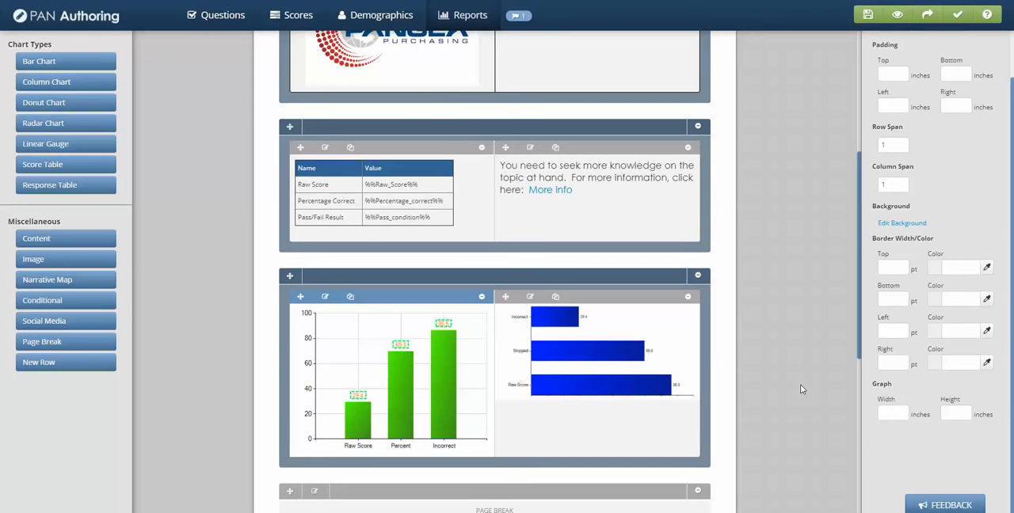
pyautogui.scroll(3, 801, 384)
pyautogui.scroll(3, 632, 273)
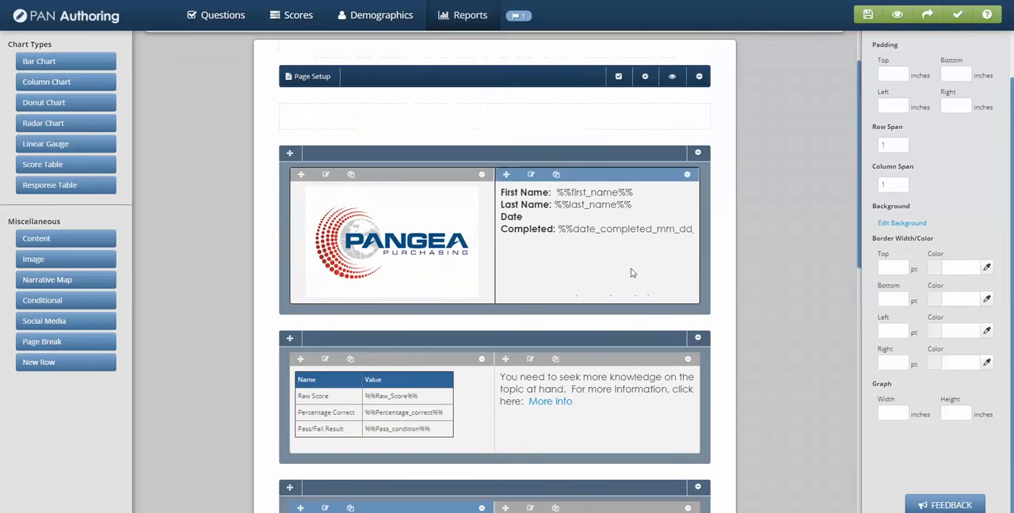
pyautogui.click(670, 77)
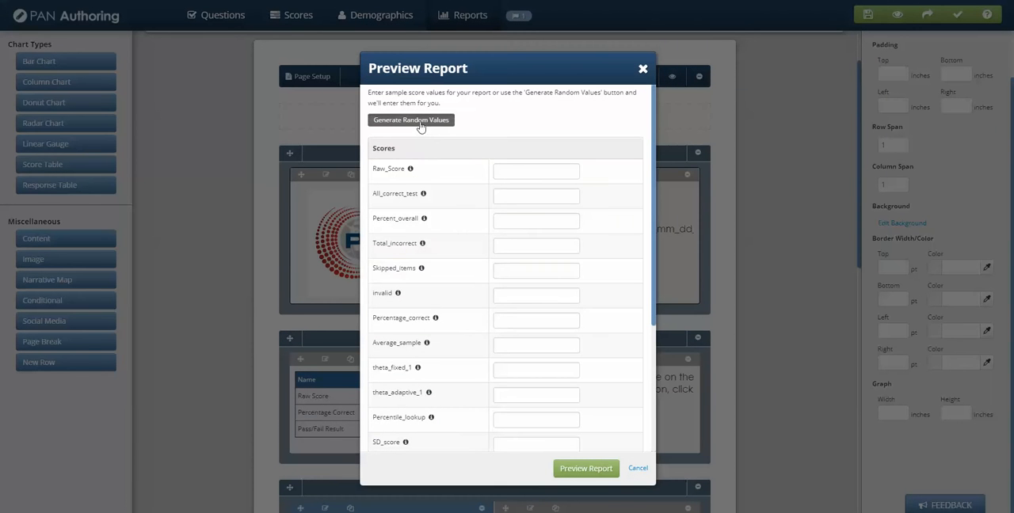
pyautogui.click(421, 125)
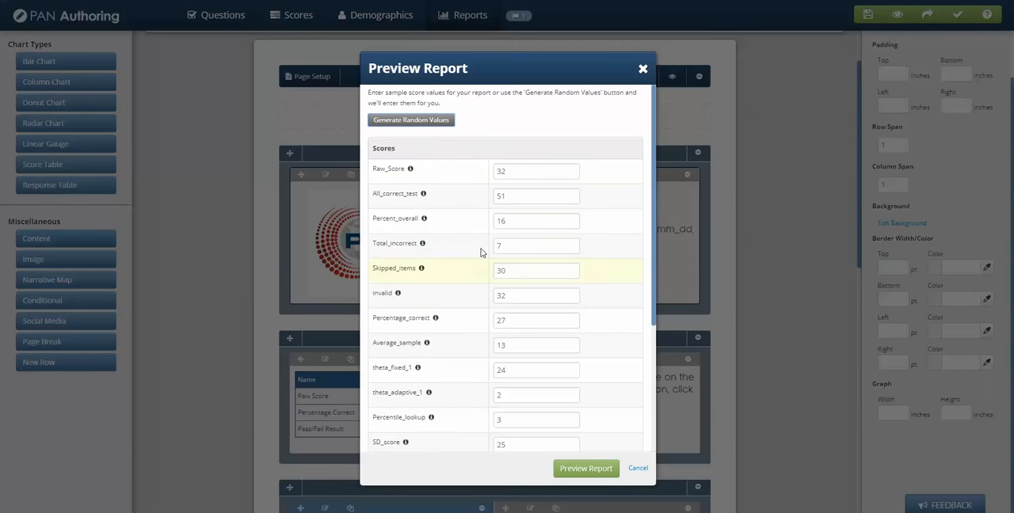
pyautogui.click(585, 469)
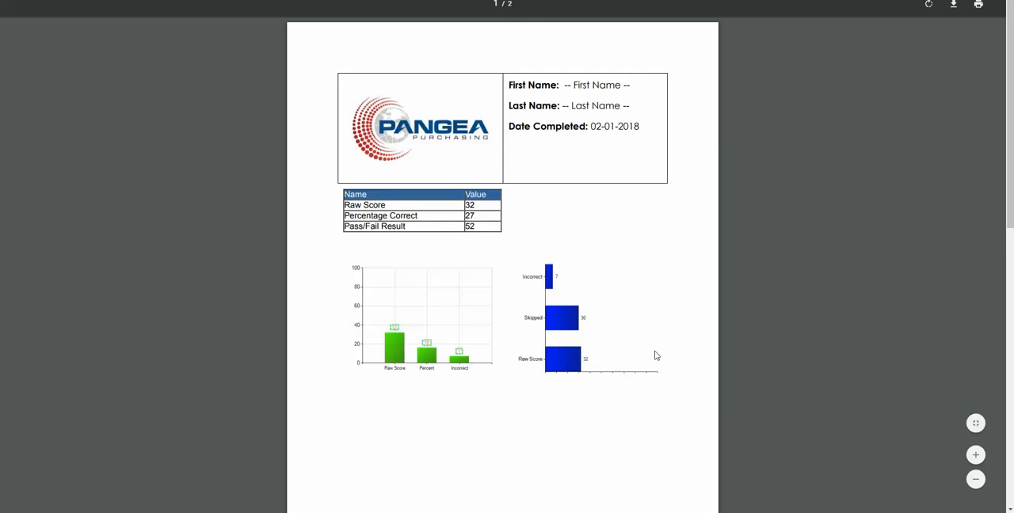
pyautogui.scroll(-3, 656, 356)
pyautogui.scroll(3, 656, 357)
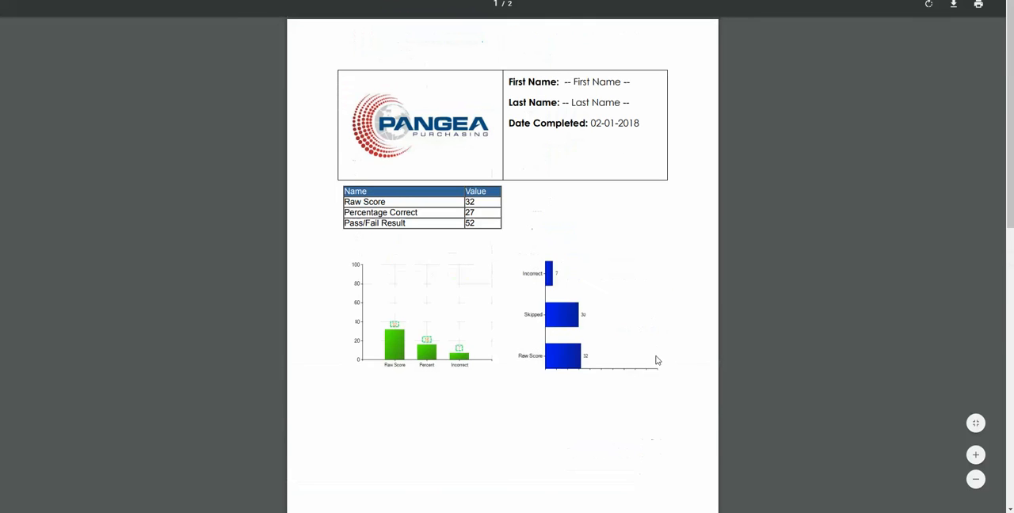